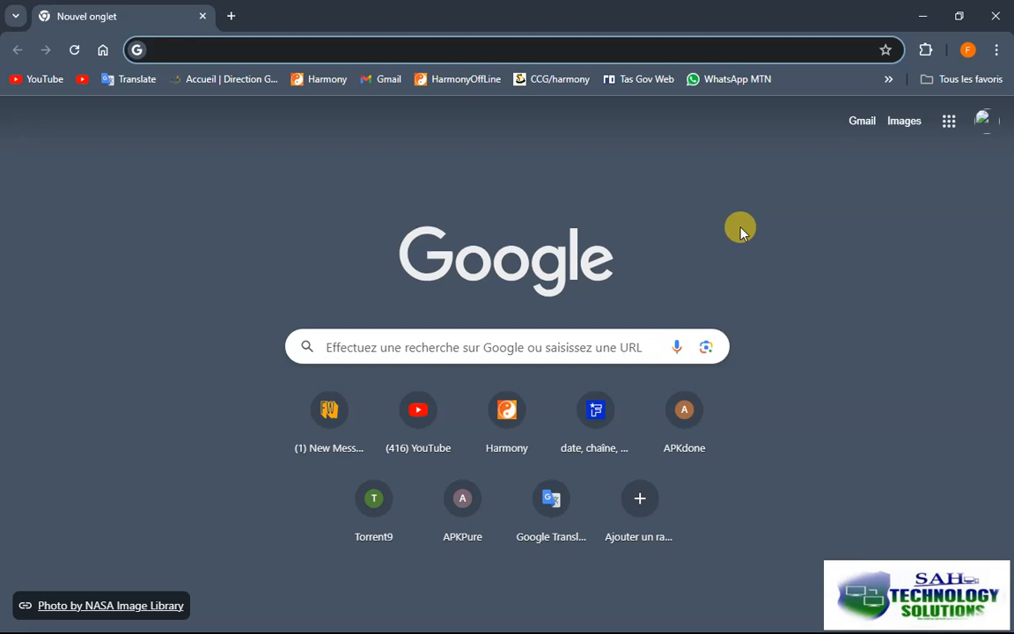
Search the web for ilovepdfcom, open the iLovePDF site and log in with the prefilled account credentials
type("ilo")
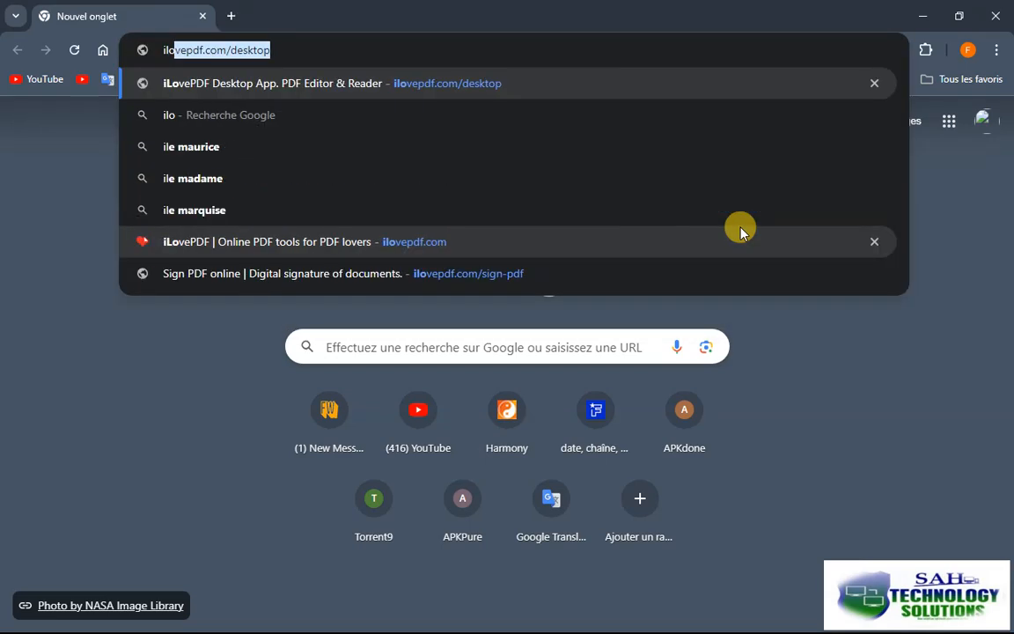
type("vepdf")
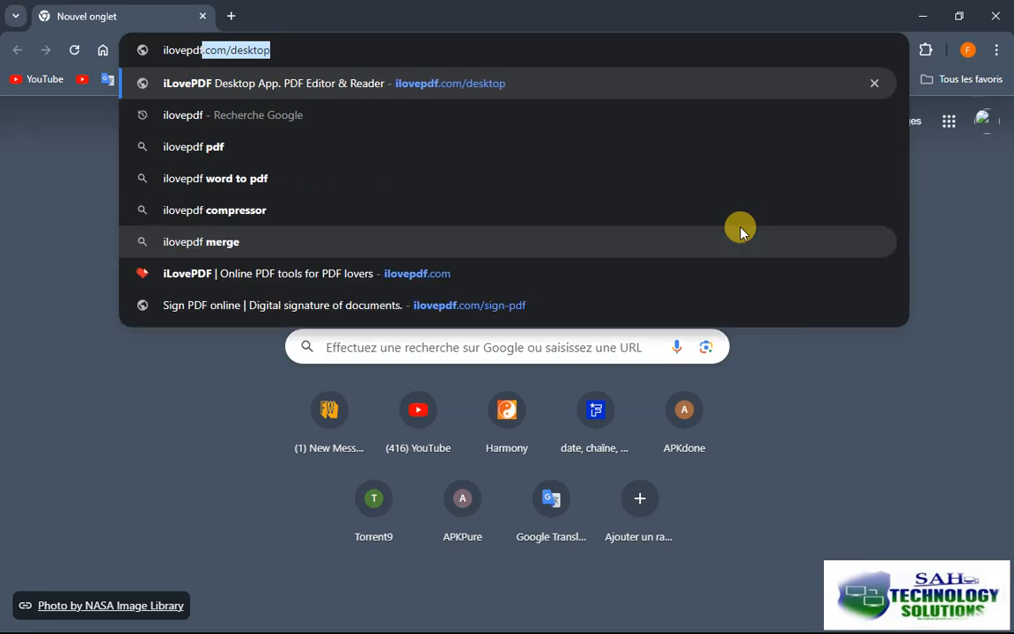
key("BackSpace")
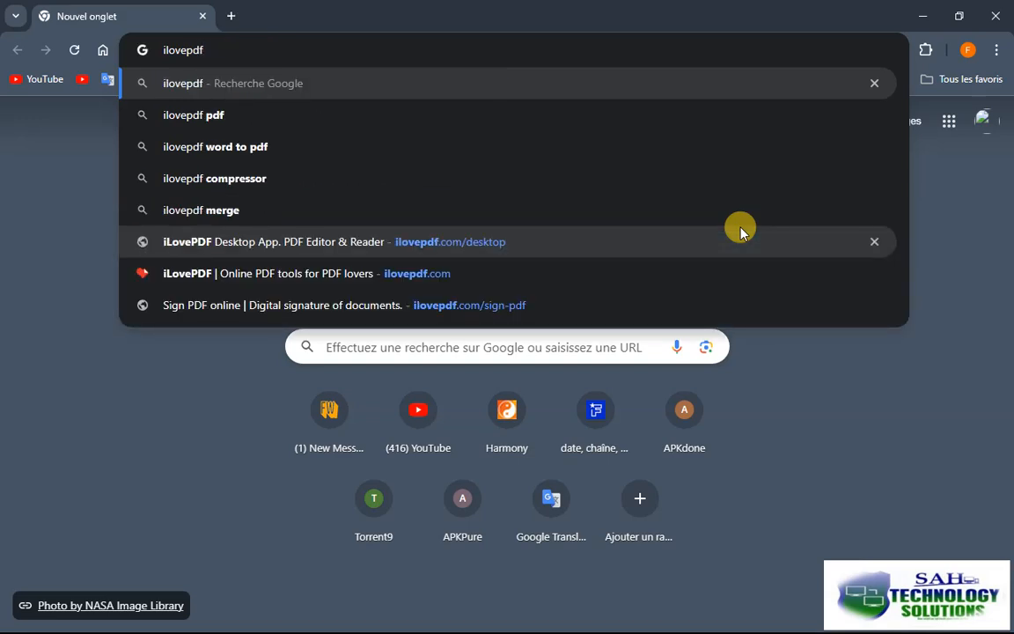
type("com")
key("Return")
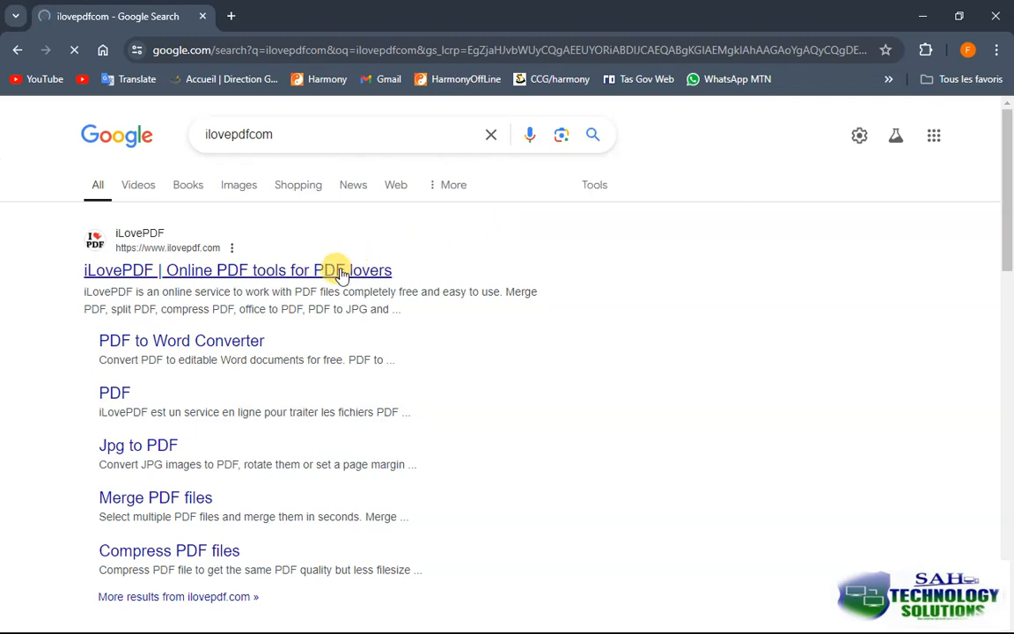
left_click(341, 272)
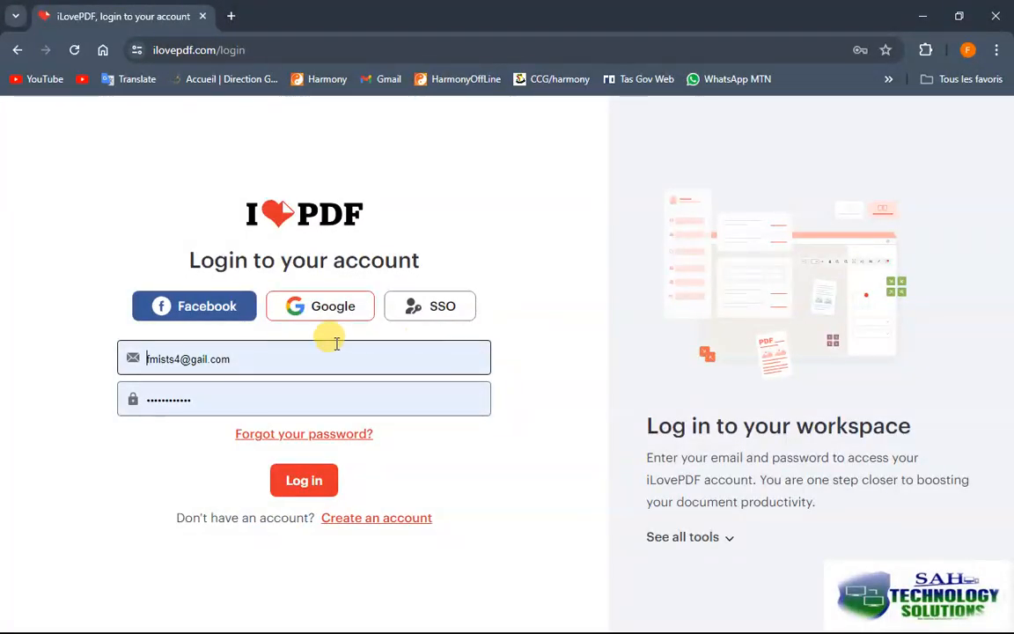
left_click(290, 480)
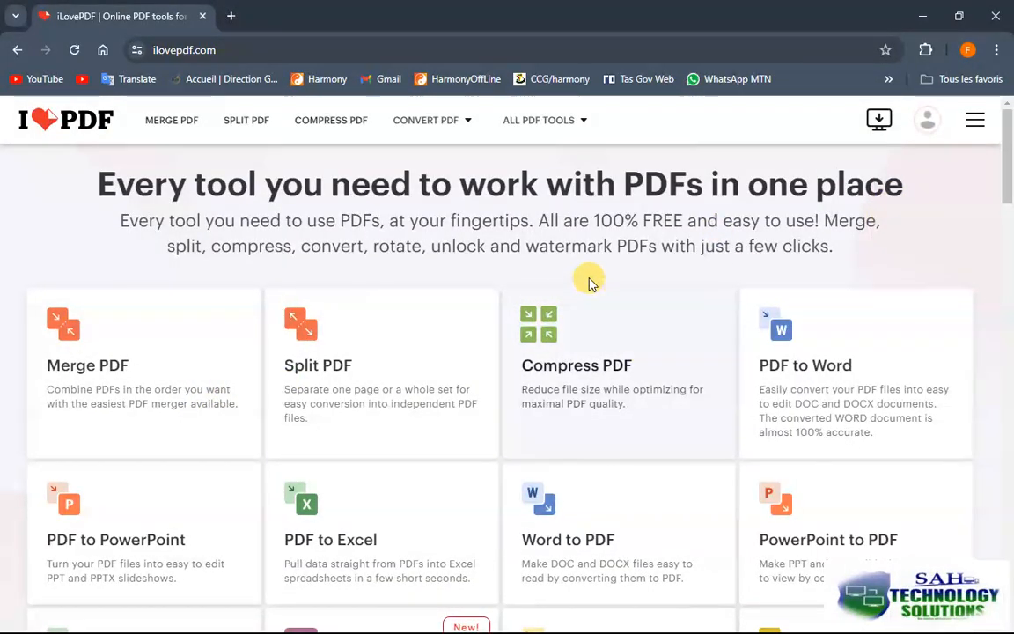
left_click(969, 121)
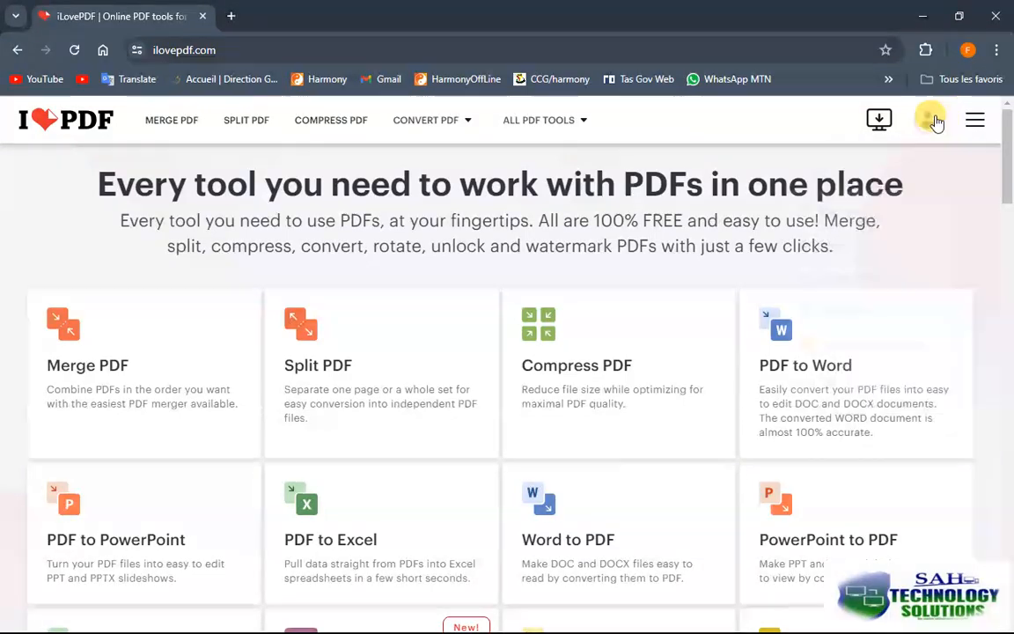
left_click(927, 121)
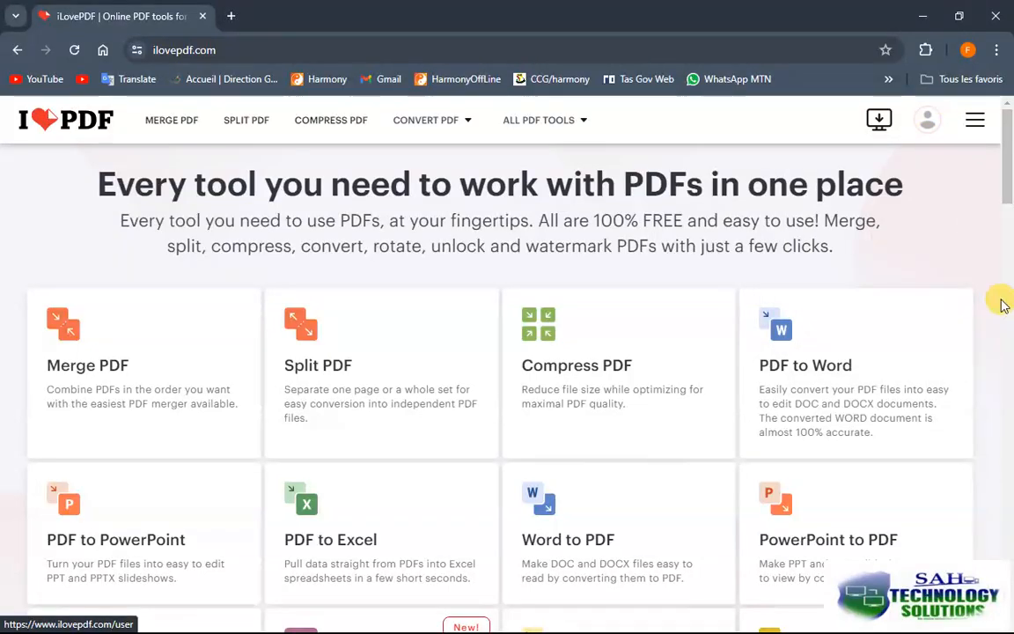
right_click(959, 243)
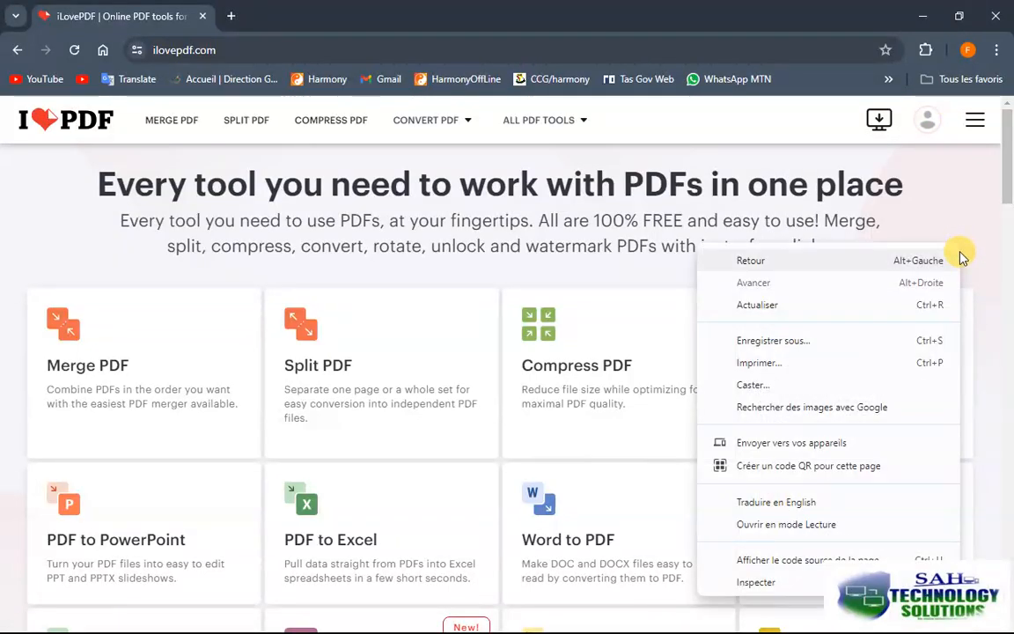
right_click(933, 214)
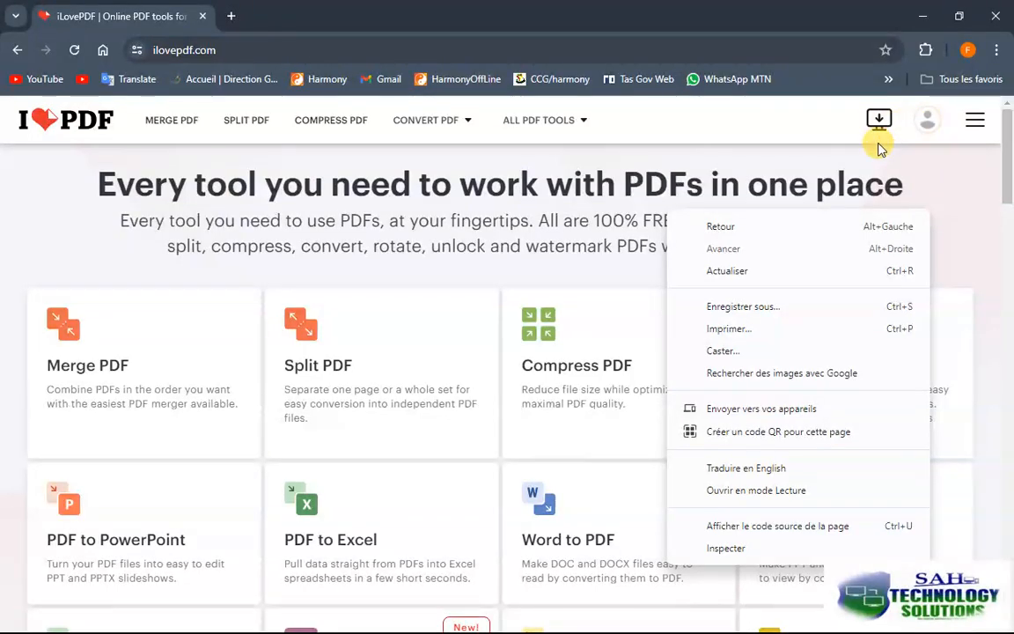
left_click(904, 163)
mouse_move(969, 138)
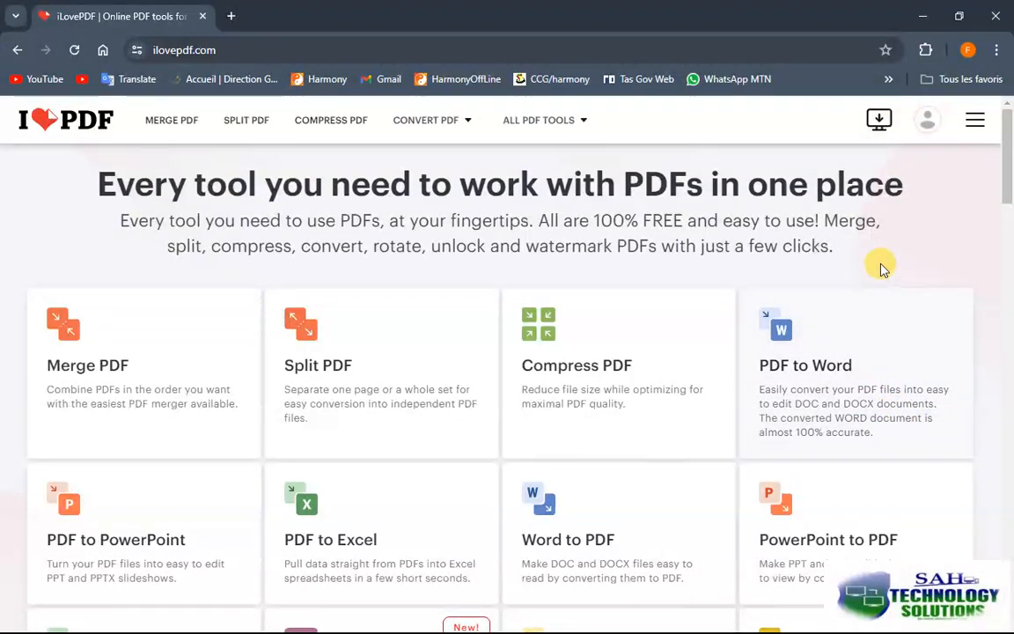
right_click(894, 261)
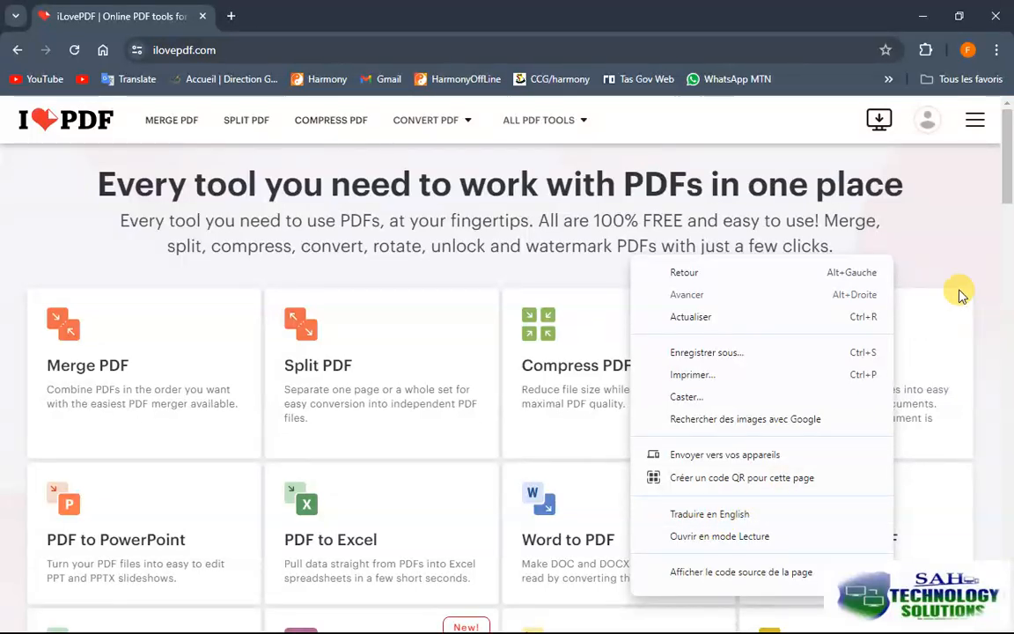
left_click(958, 214)
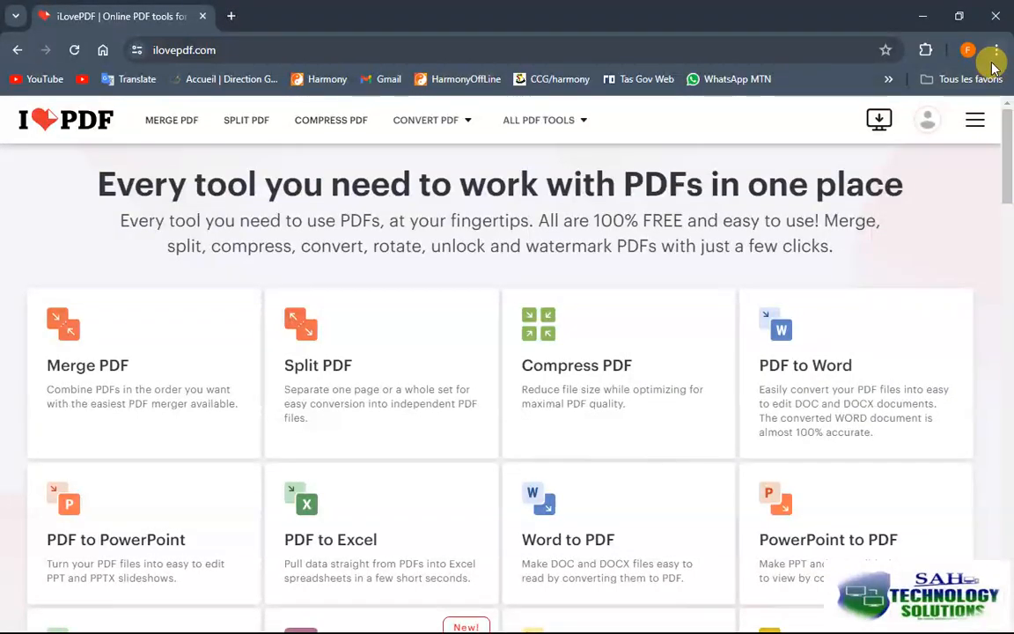
left_click(996, 51)
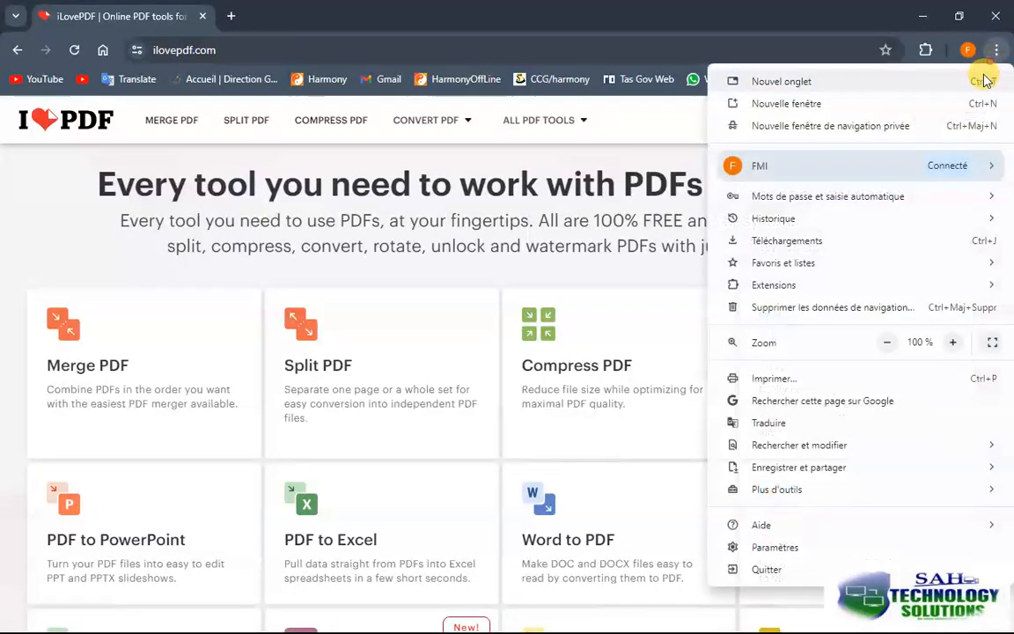
left_click(771, 548)
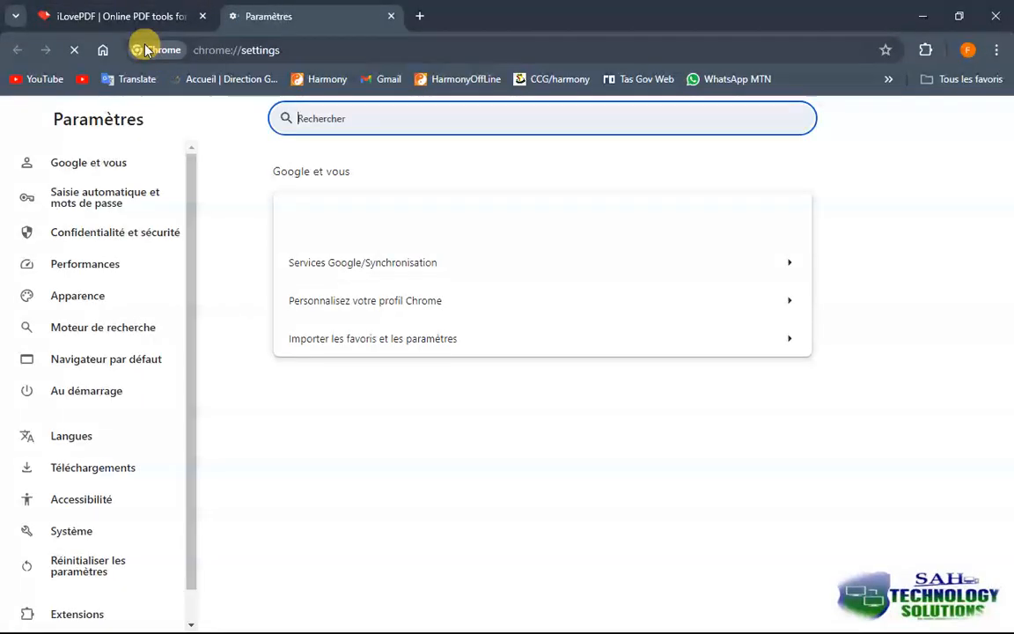
left_click(392, 16)
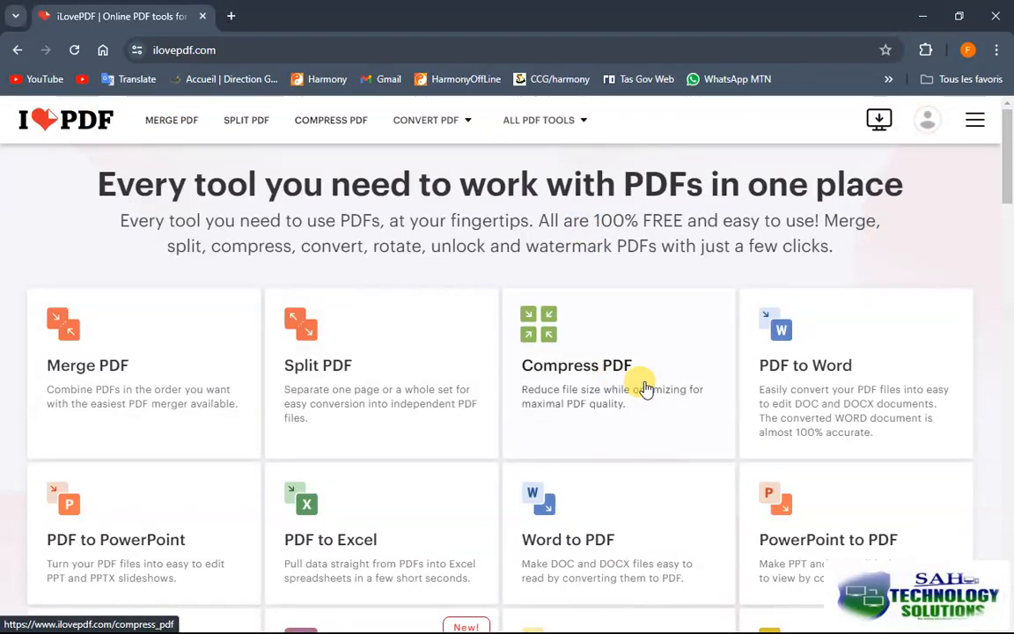
Look through the full range of PDF tools offered on the iLovePDF home page
scroll(652, 387, "down", 7)
scroll(597, 380, "down", 4)
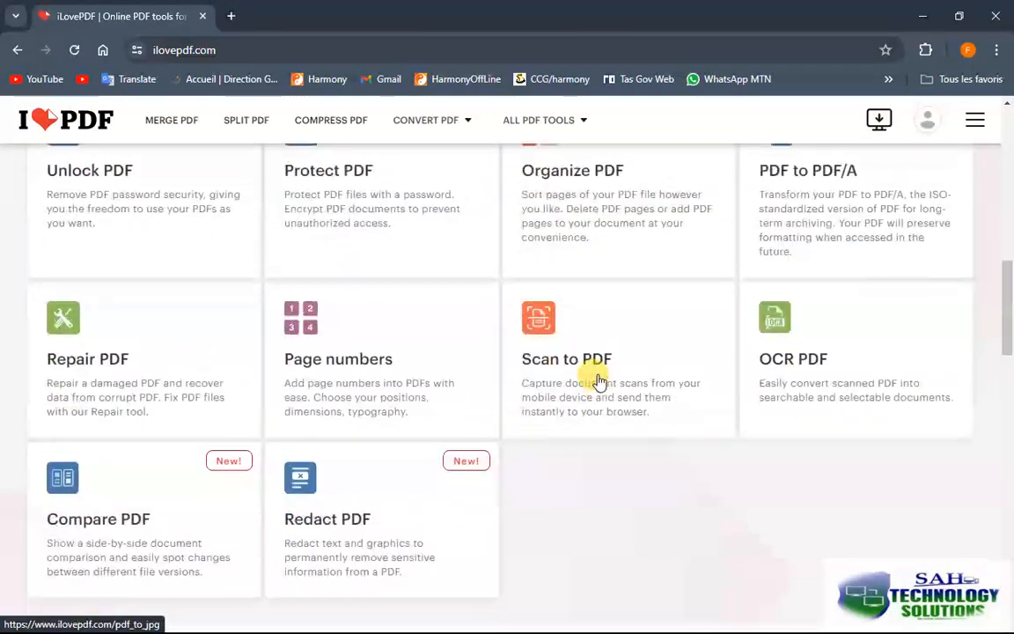
scroll(597, 380, "down", 2)
scroll(597, 381, "down", 3)
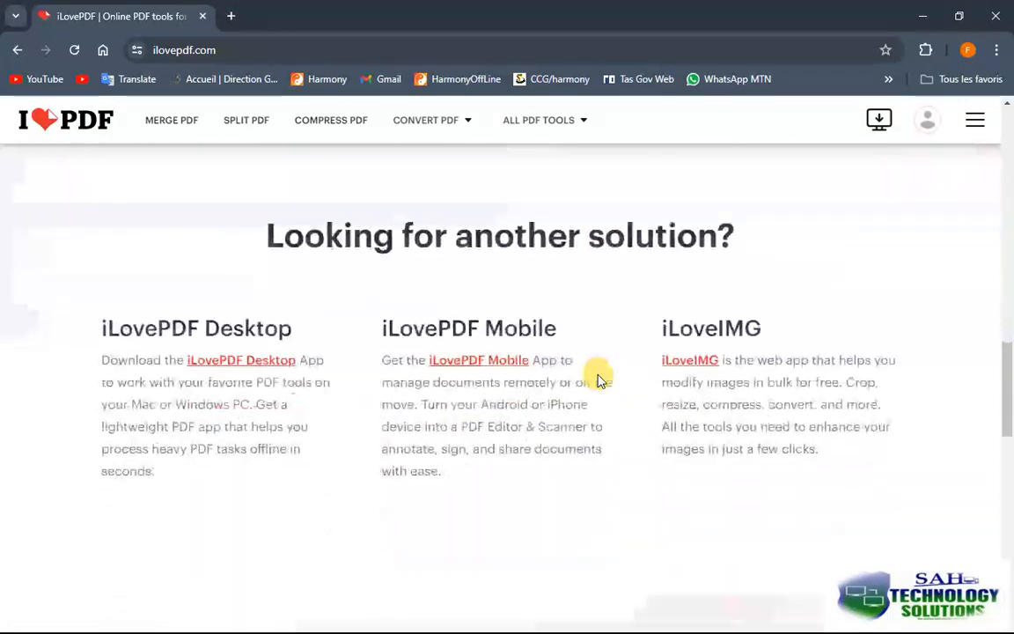
scroll(596, 379, "up", 14)
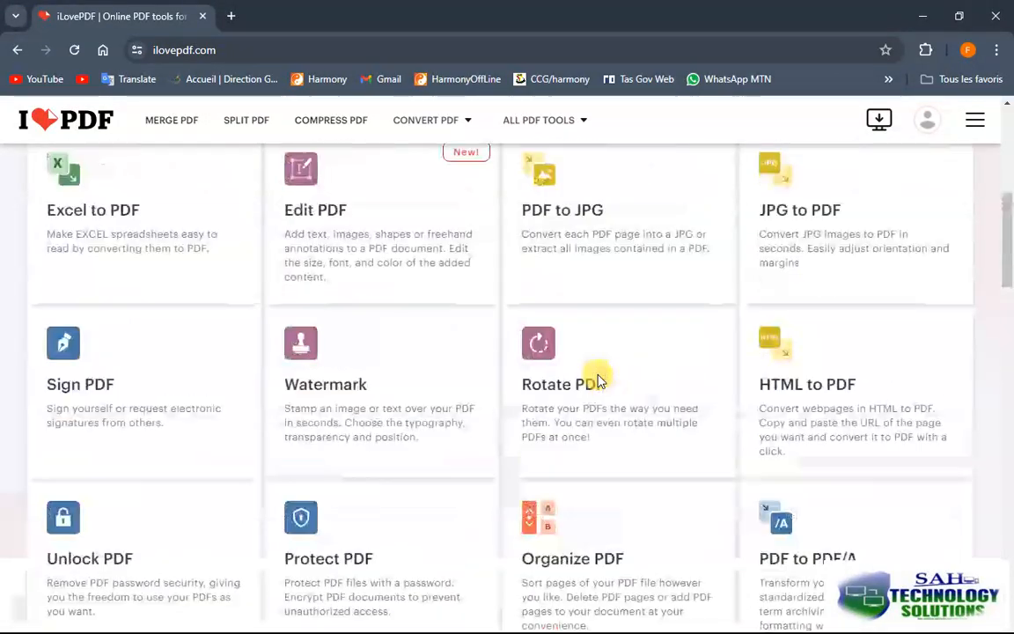
left_click(233, 16)
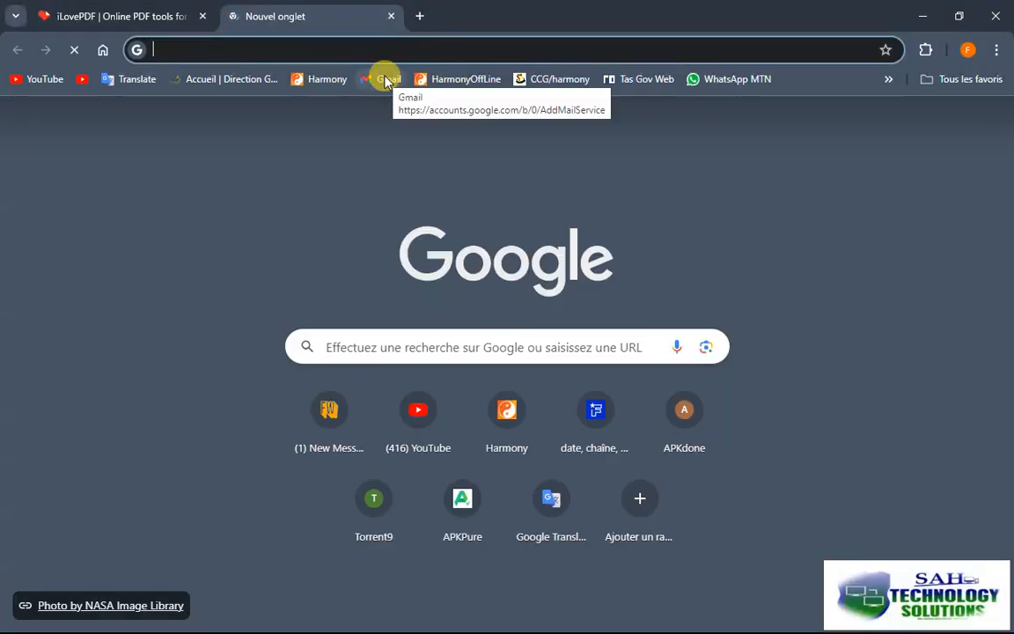
key("ctrl+w")
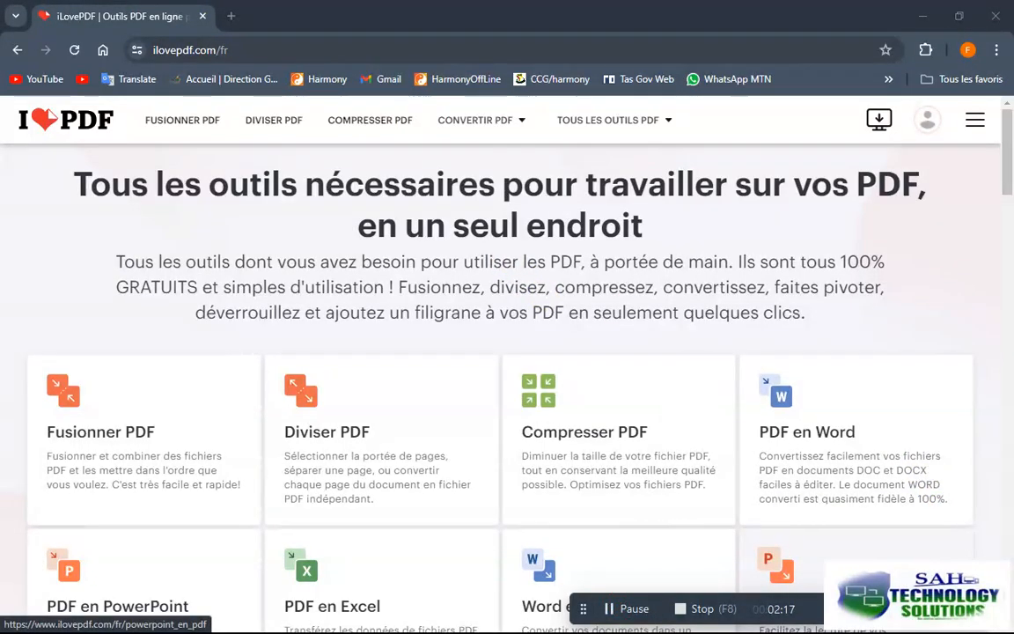
left_click(806, 601)
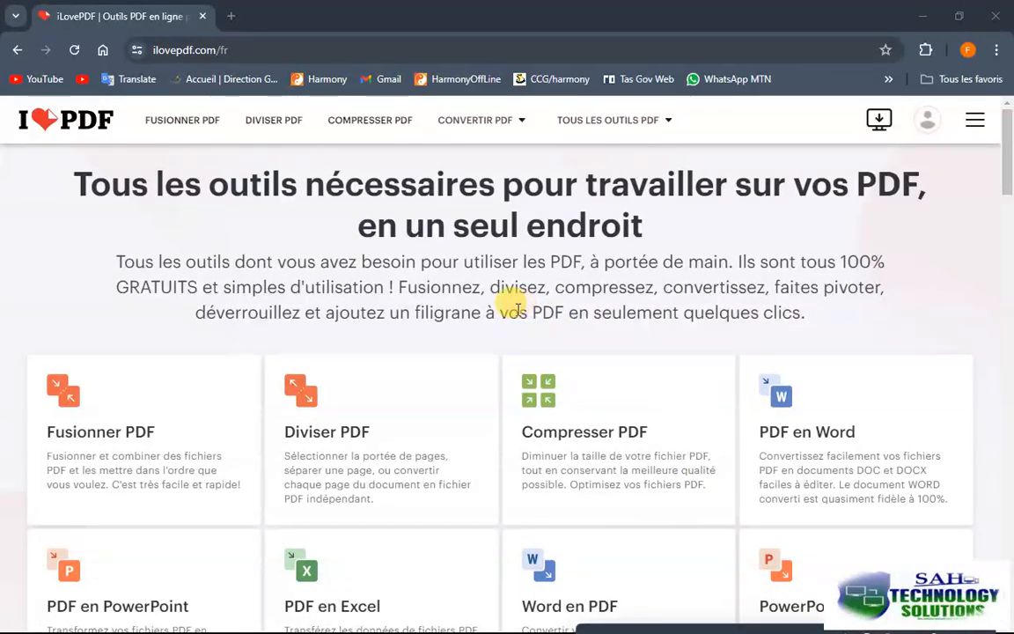
left_click(236, 50)
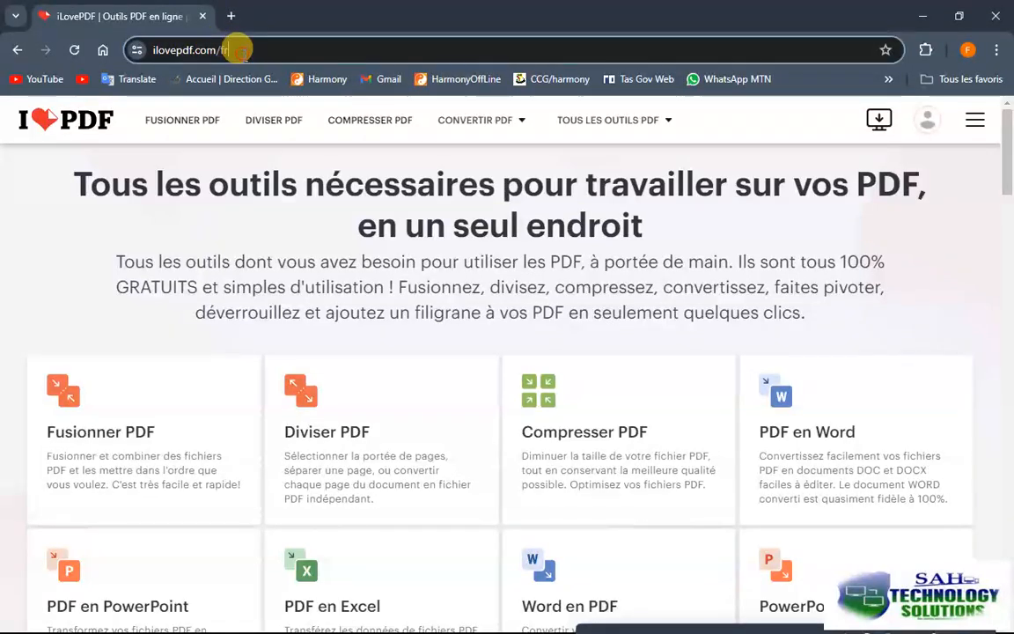
left_click_drag(236, 50, 158, 63)
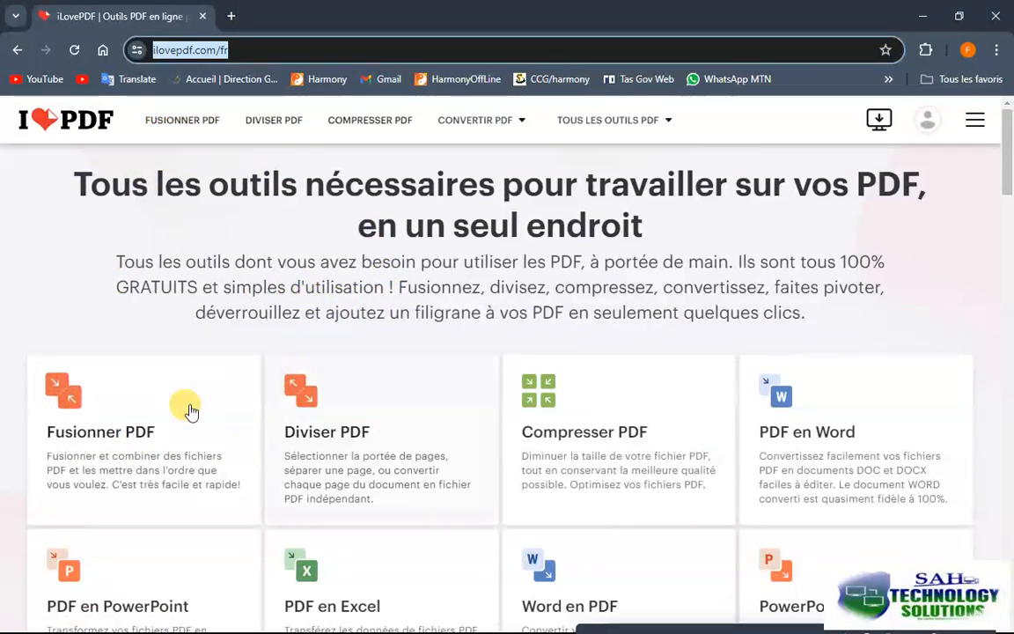
Open the Fusionner PDF tool and start choosing the PDF files to merge
left_click(62, 400)
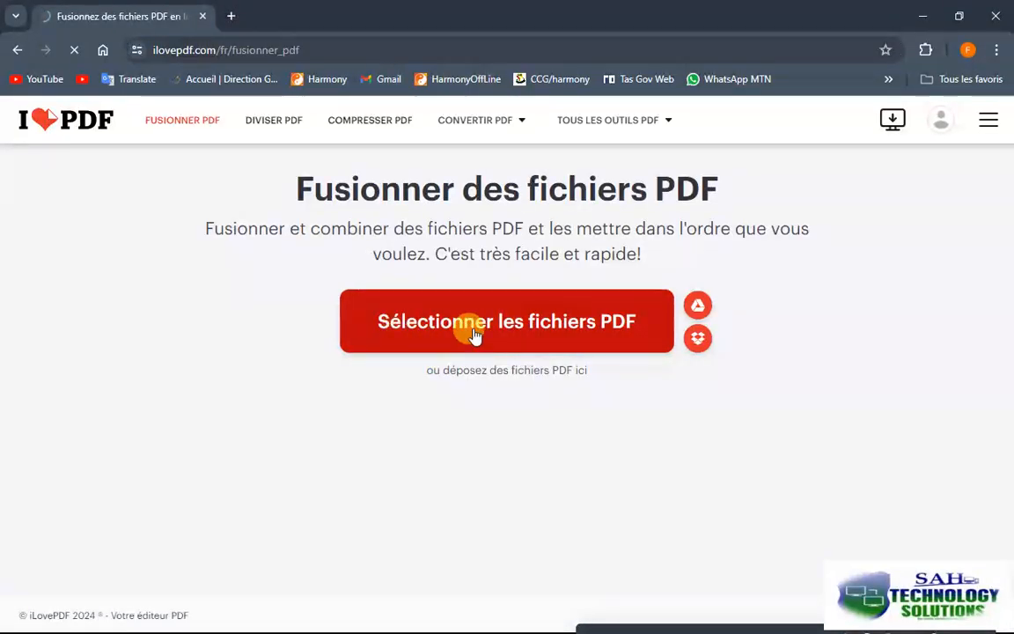
left_click(524, 346)
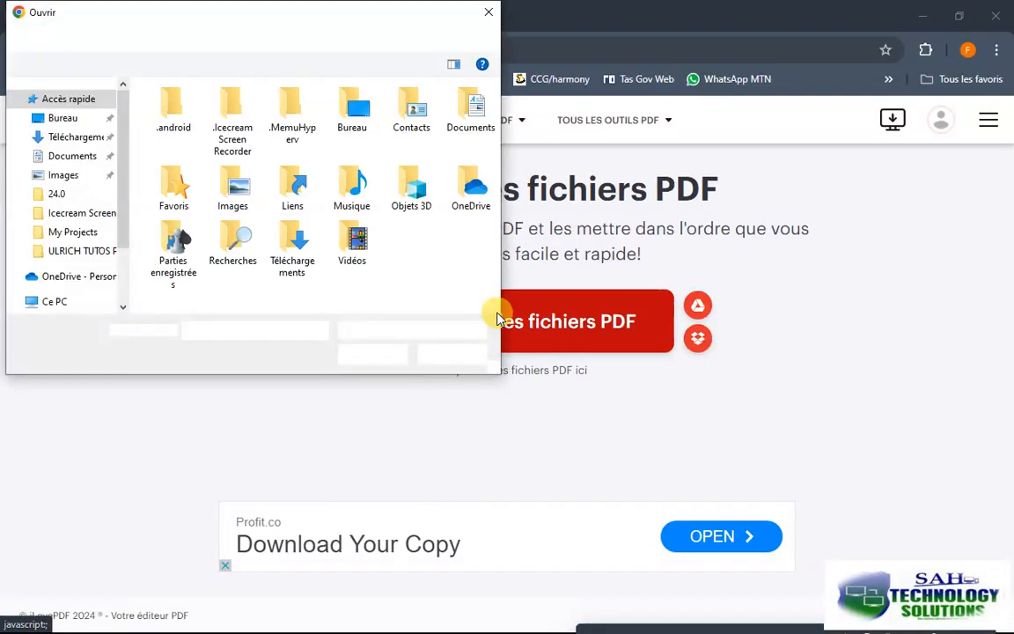
Look for PDF files on the MY SAVES NEW (E:) drive, in PROGRAMS NEW, NOT CLASSIFIED and its New folder
scroll(79, 265, "down", 1)
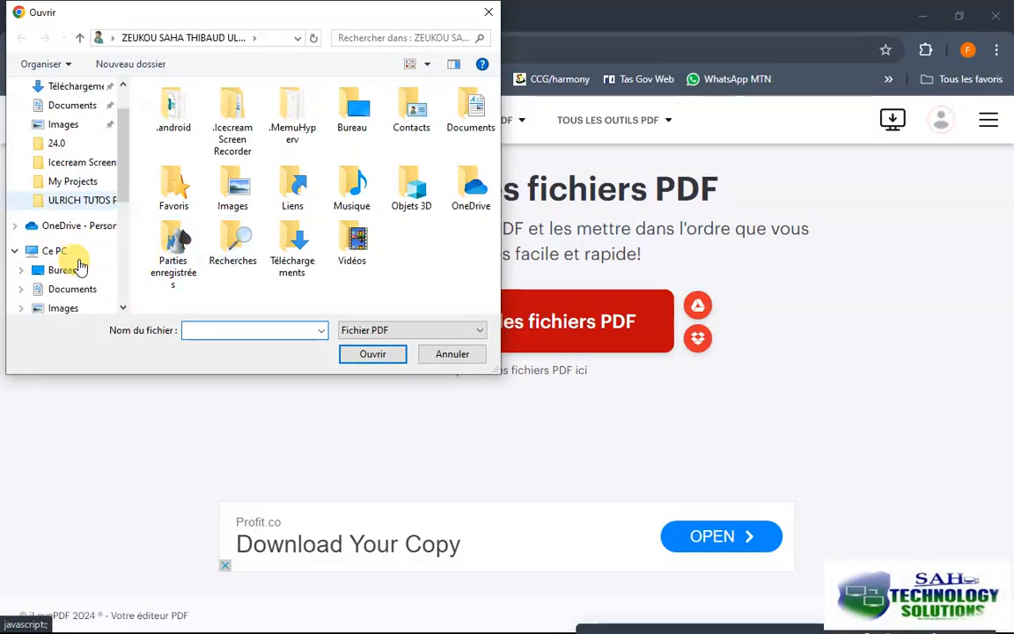
scroll(78, 251, "down", 4)
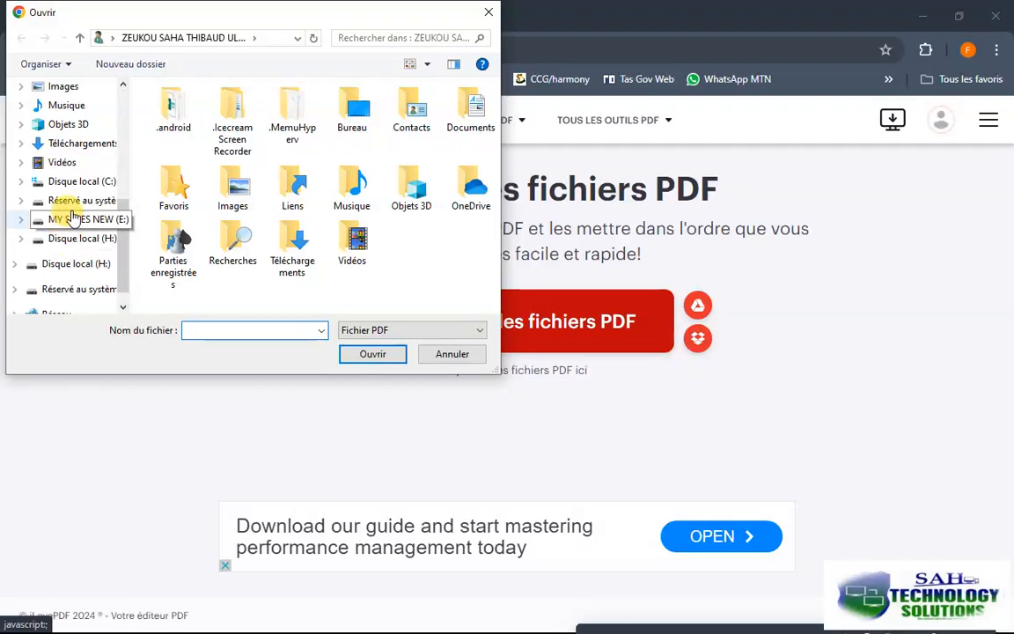
left_click(75, 218)
left_click(195, 146)
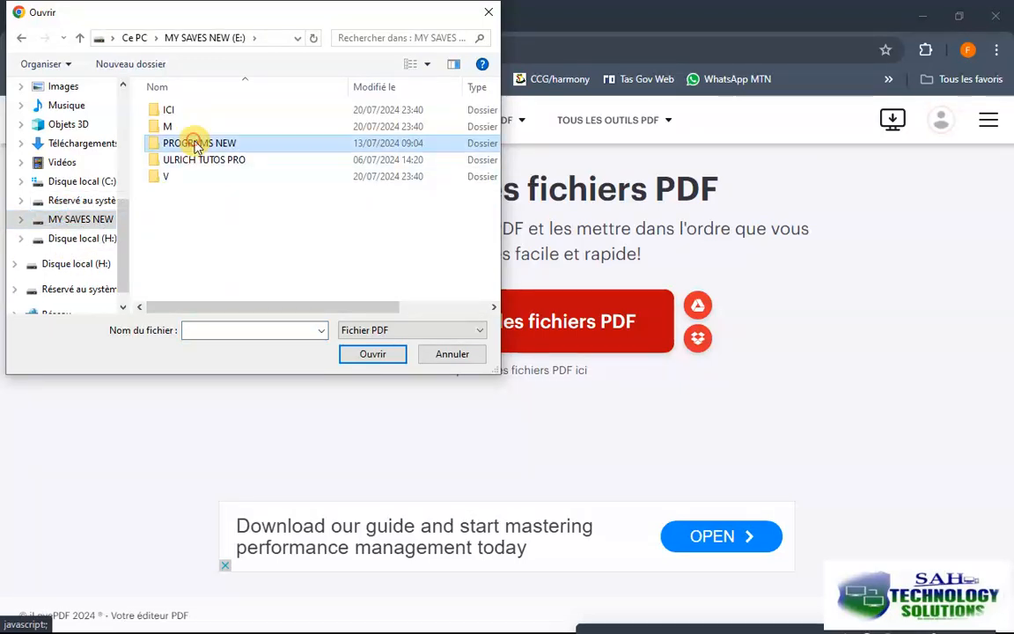
double_click(196, 146)
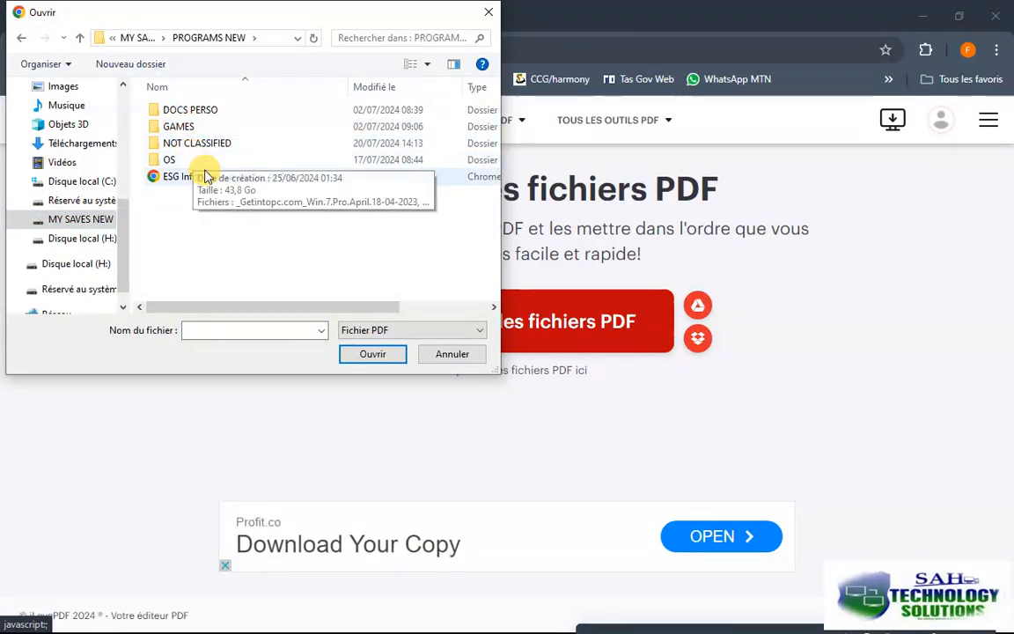
left_click(175, 147)
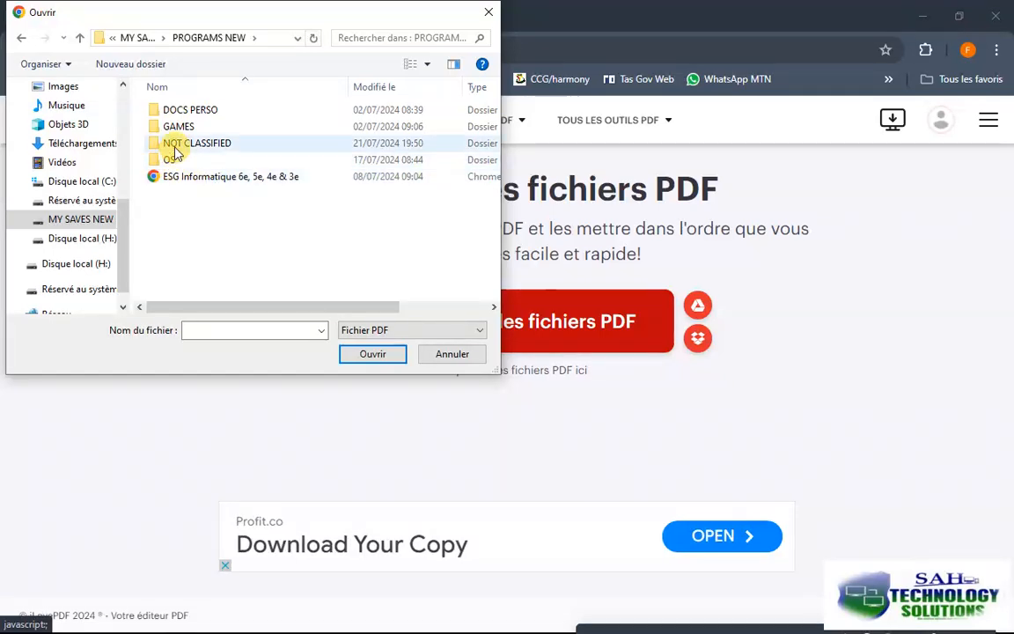
double_click(175, 148)
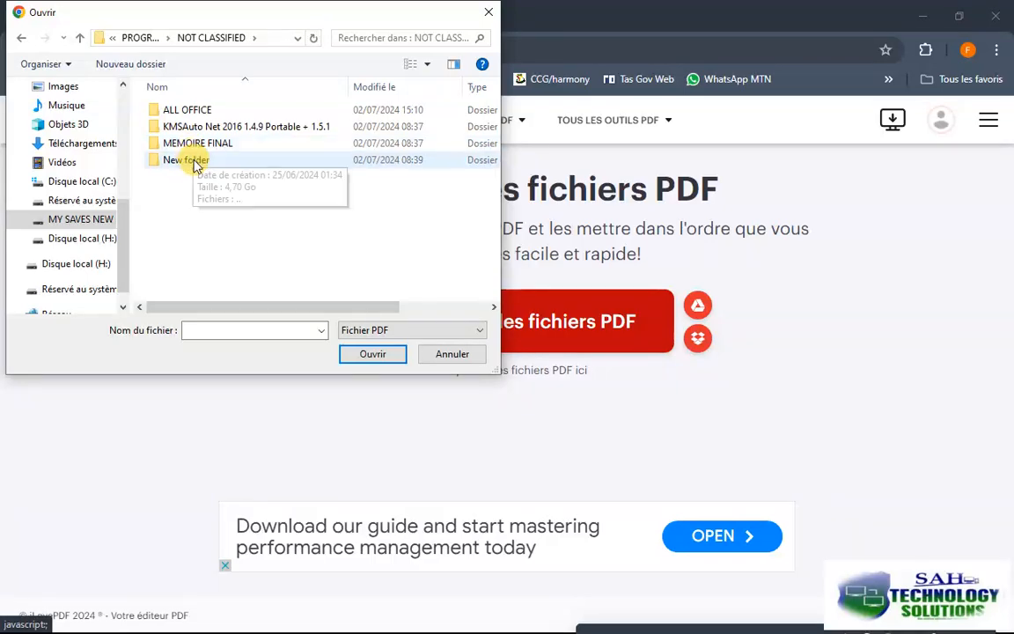
double_click(191, 162)
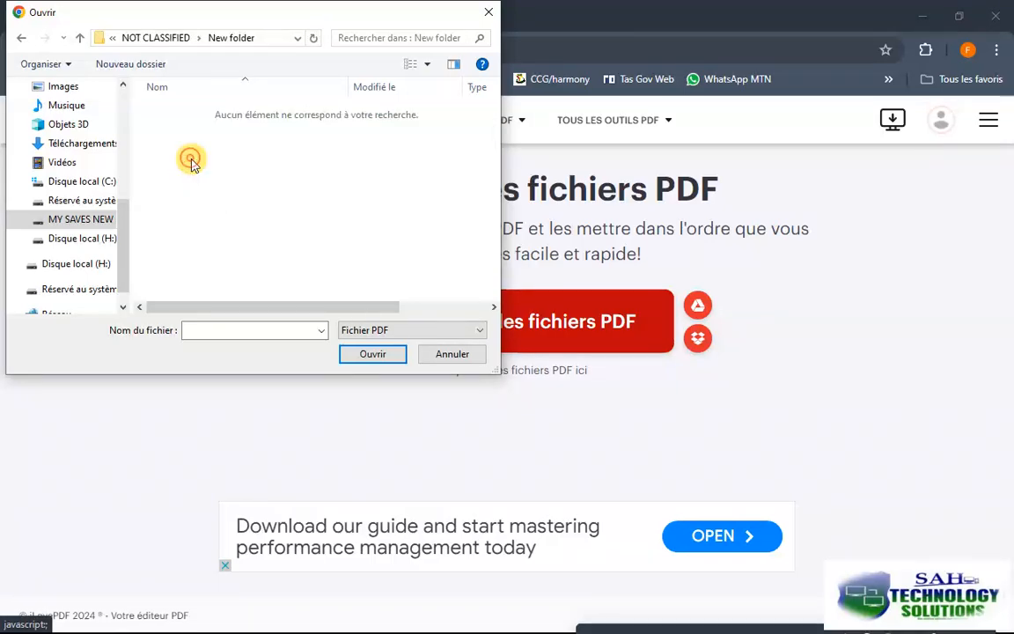
left_click(21, 38)
Load EP FONTAIN I CM1 and LEADERS EN from the MY DOCUMENTS folder on Disque local (H:) for merging
left_click(79, 247)
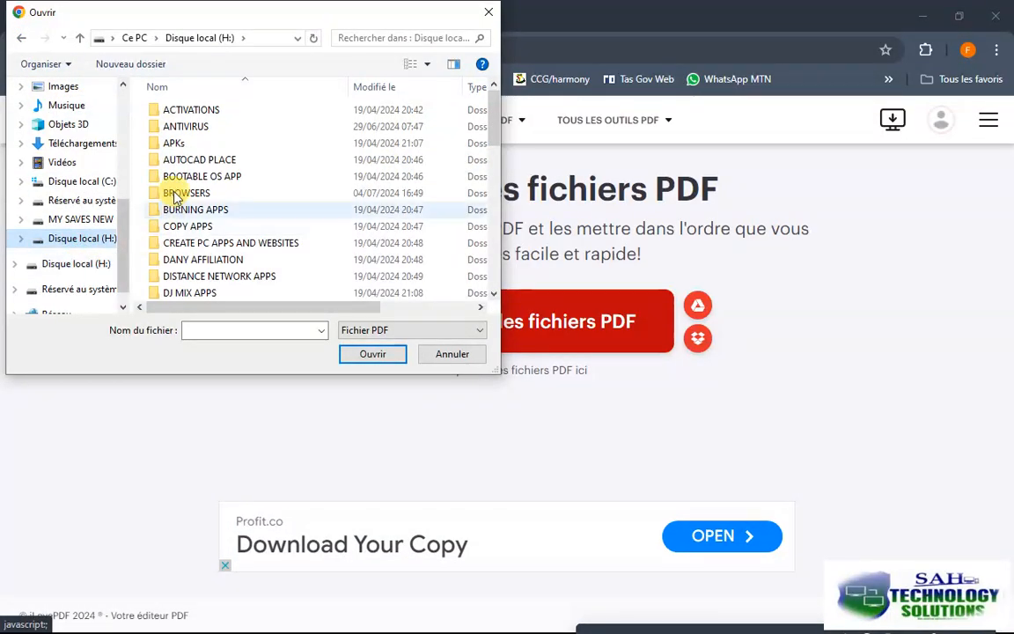
scroll(264, 229, "down", 5)
scroll(238, 241, "down", 1)
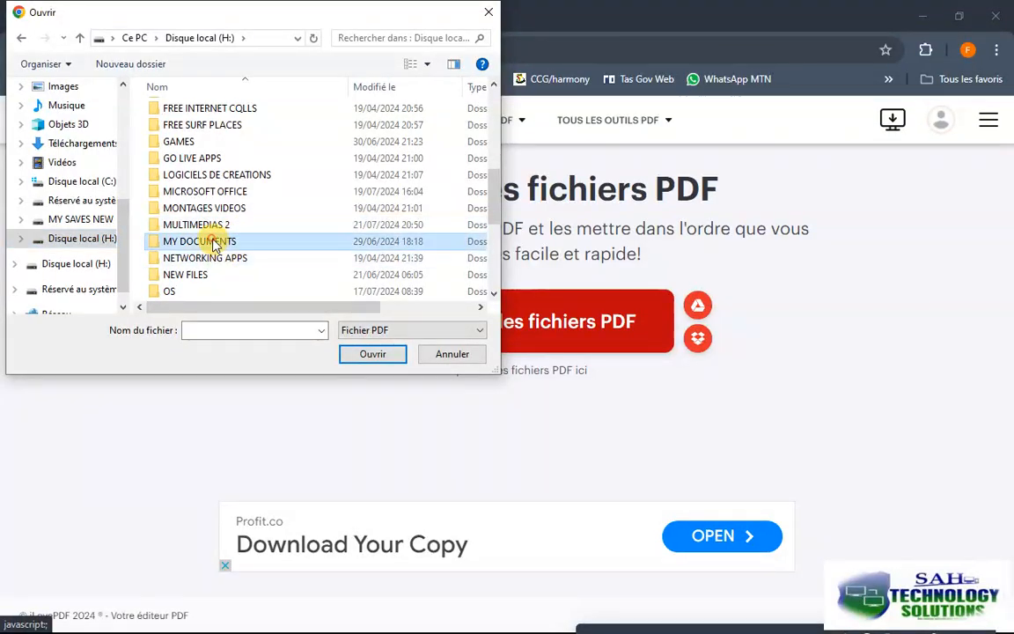
double_click(215, 244)
scroll(246, 242, "down", 4)
scroll(257, 245, "down", 1)
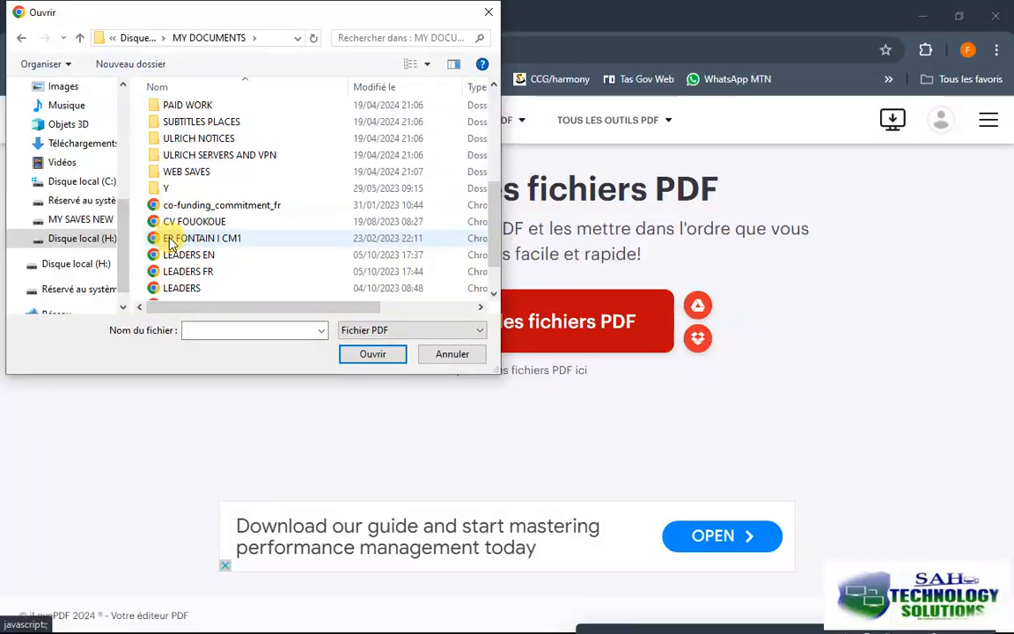
left_click(150, 238)
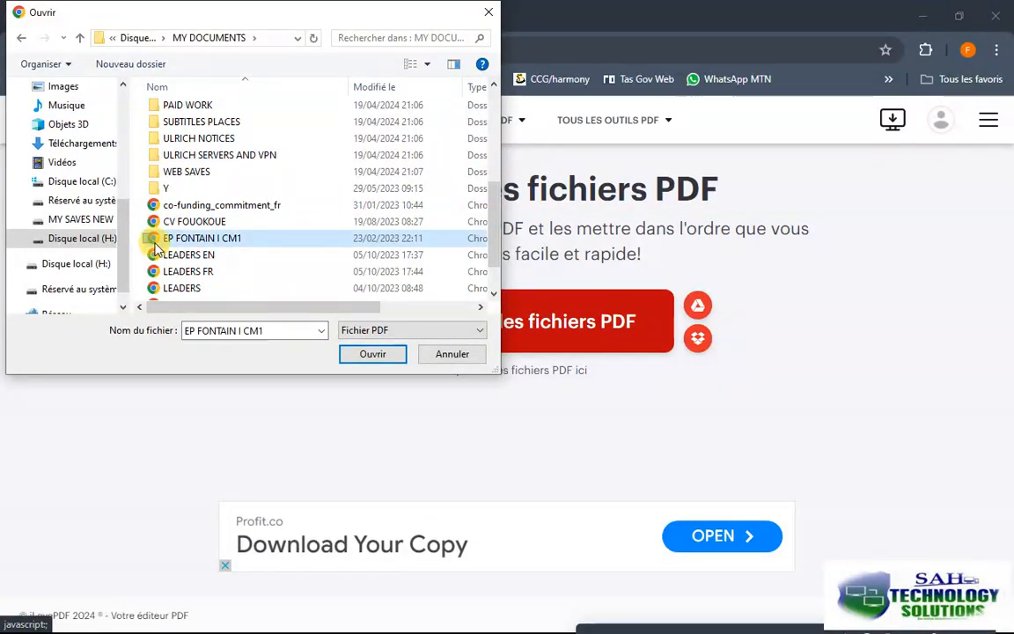
left_click(161, 254, "shift")
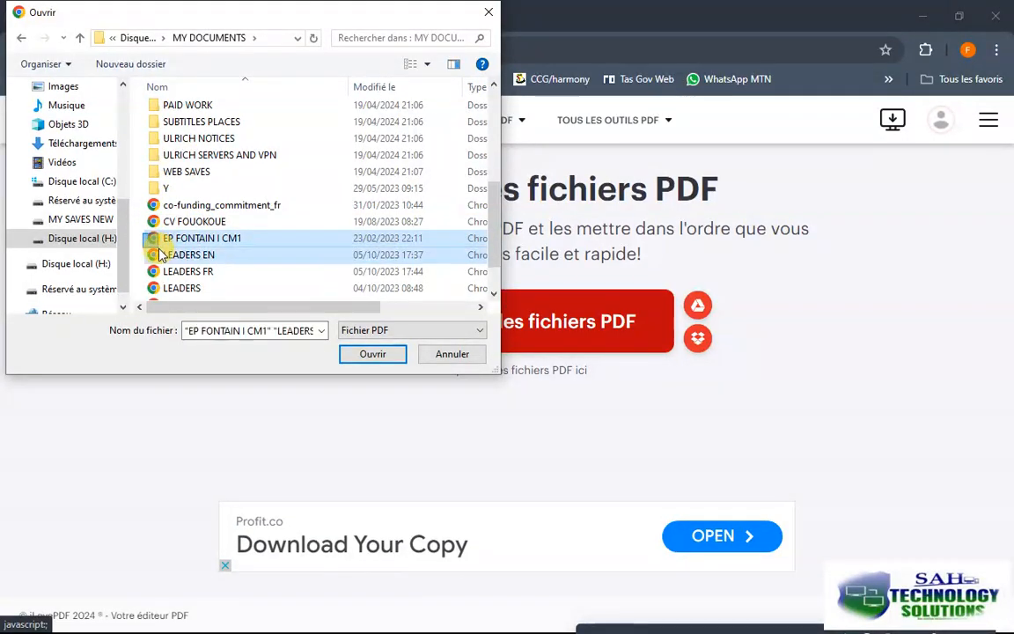
left_click(359, 355)
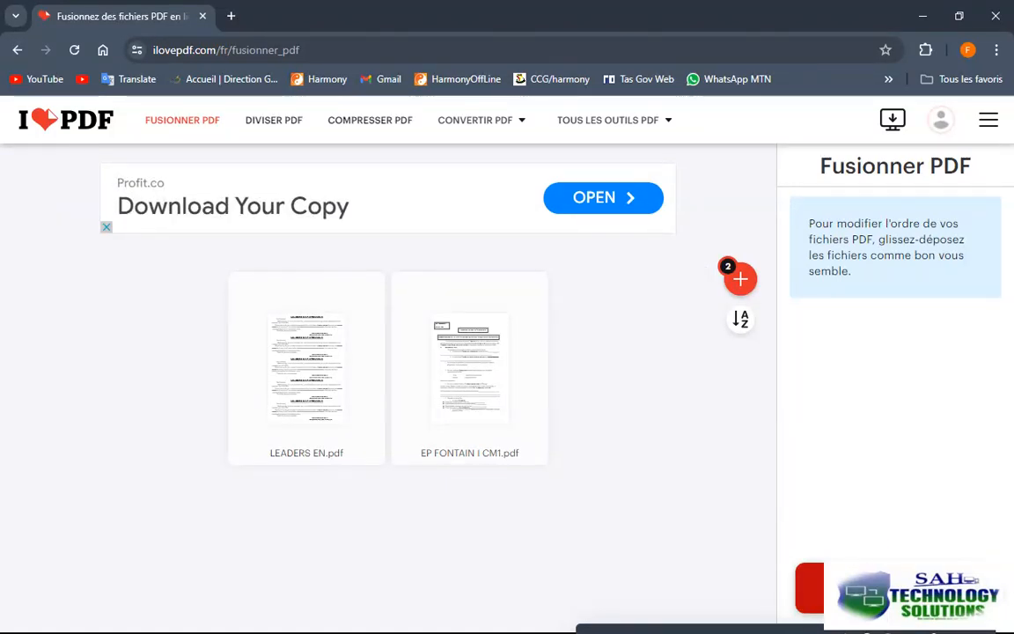
Merge the two loaded PDFs and download the merged file
left_click(863, 568)
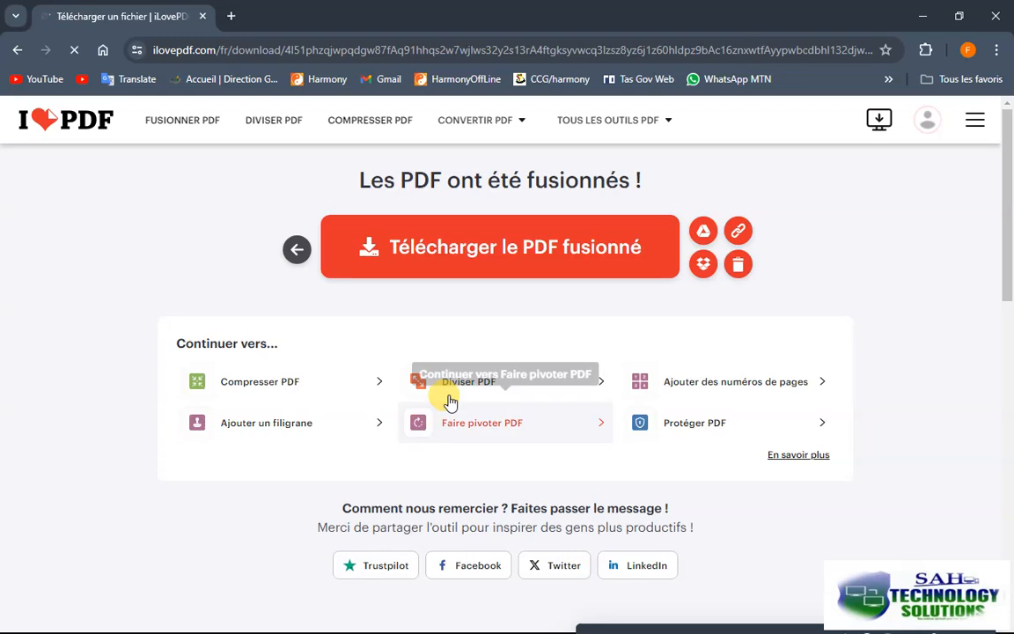
left_click(502, 255)
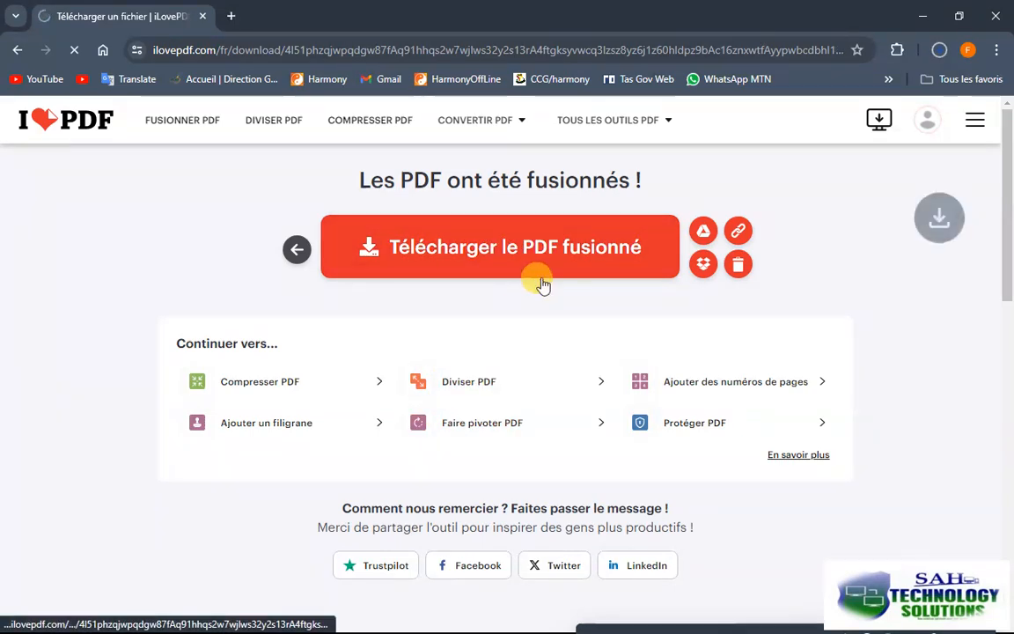
left_click(934, 55)
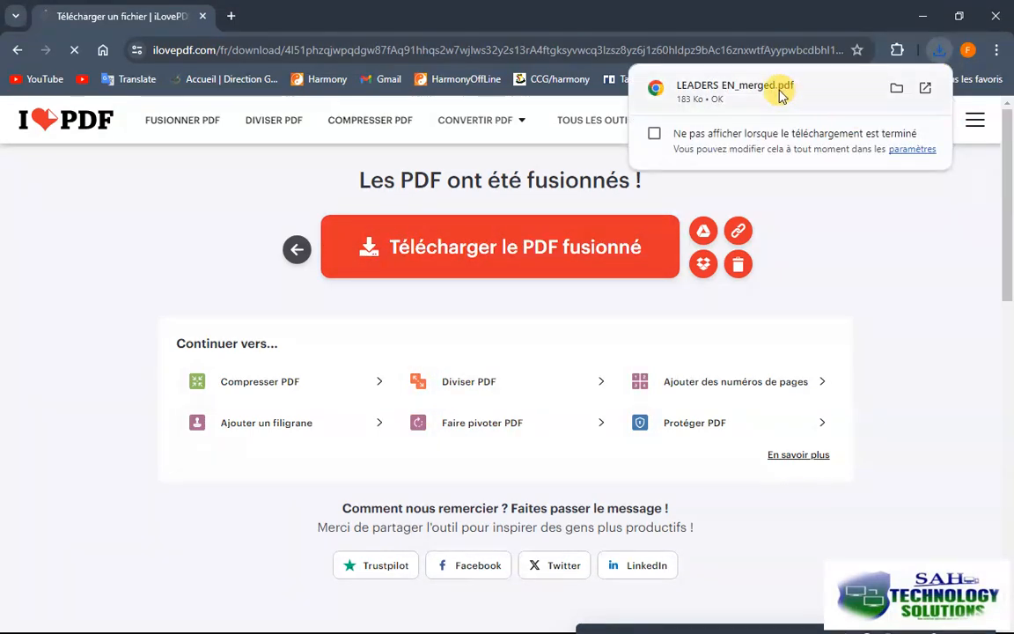
Open the downloaded LEADERS EN_merged.pdf, look through its pages and close it
left_click(750, 88)
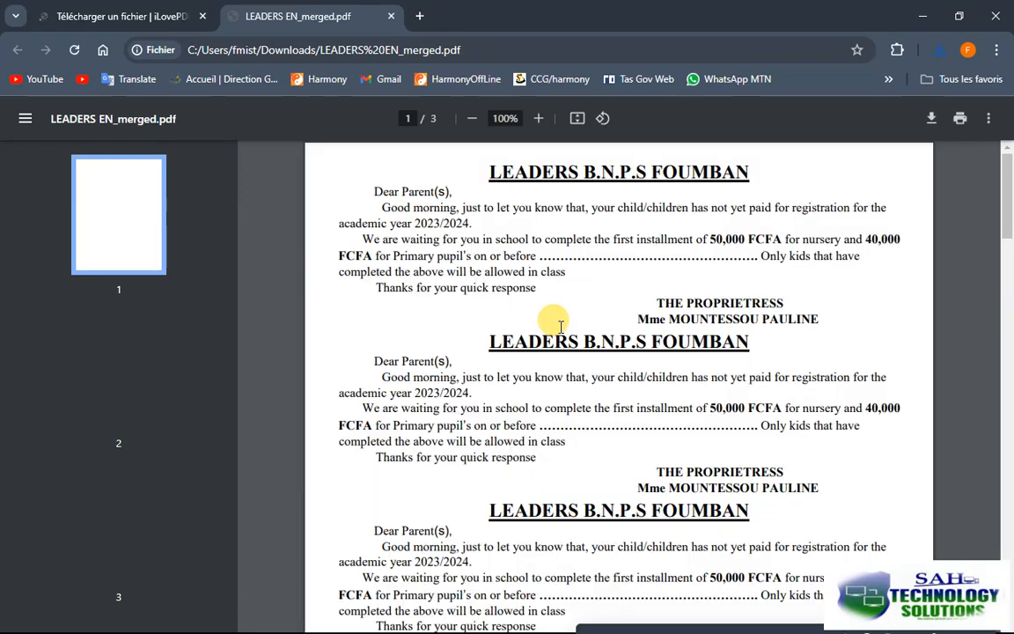
scroll(559, 328, "down", 5)
scroll(560, 326, "down", 20)
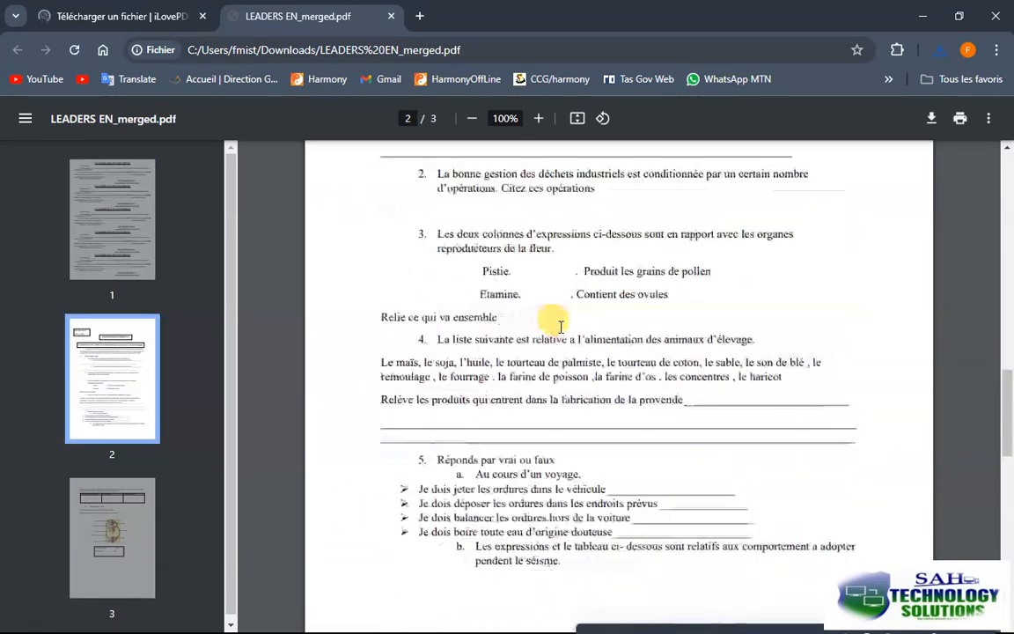
scroll(560, 324, "up", 1)
scroll(555, 328, "up", 20)
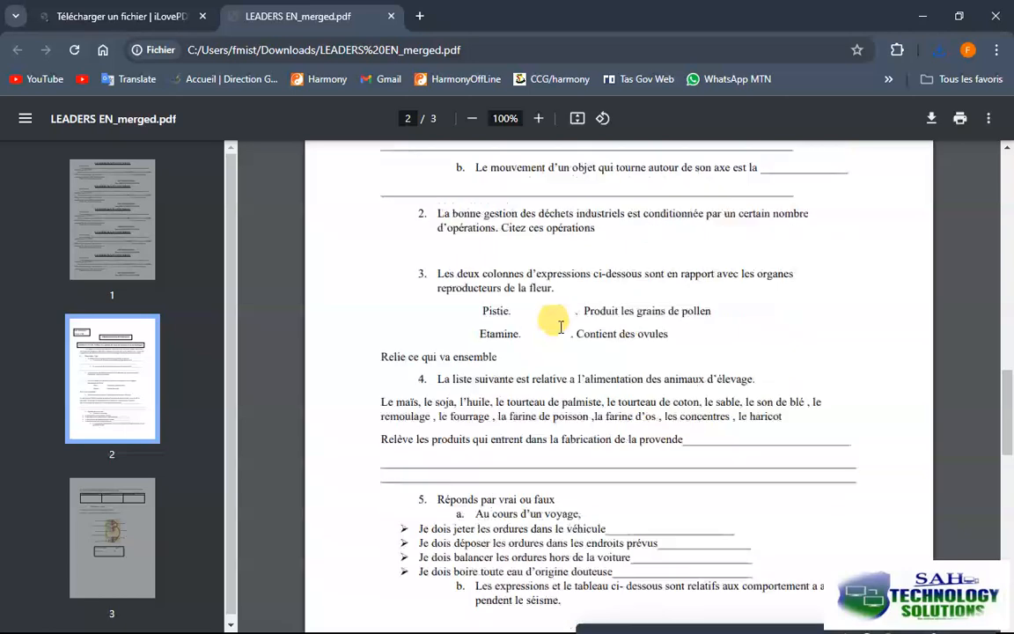
left_click(391, 16)
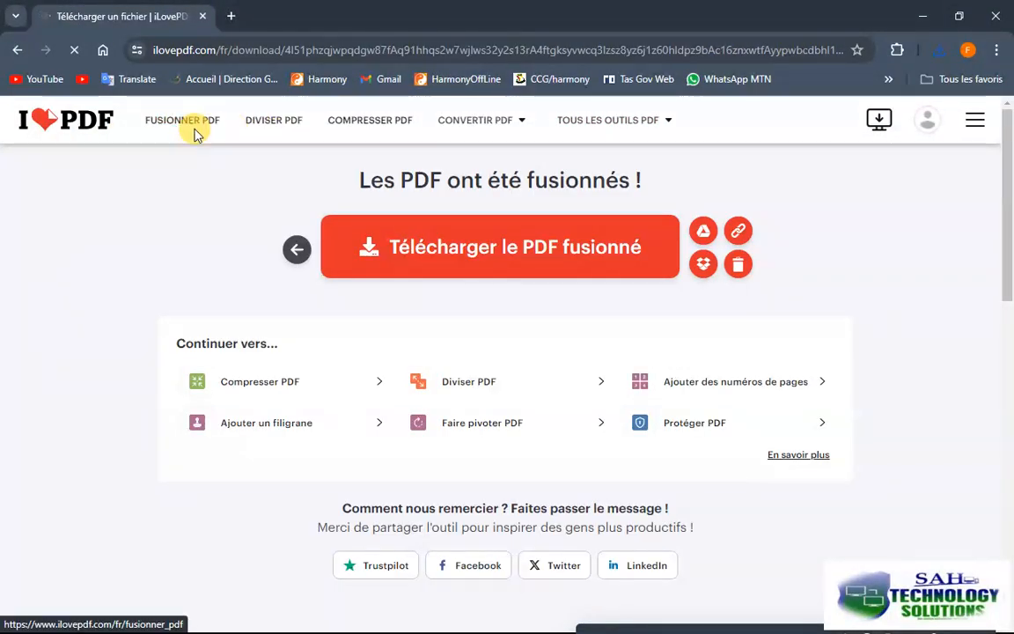
Open the Signer PDF tool from the list of all PDF tools
mouse_move(595, 141)
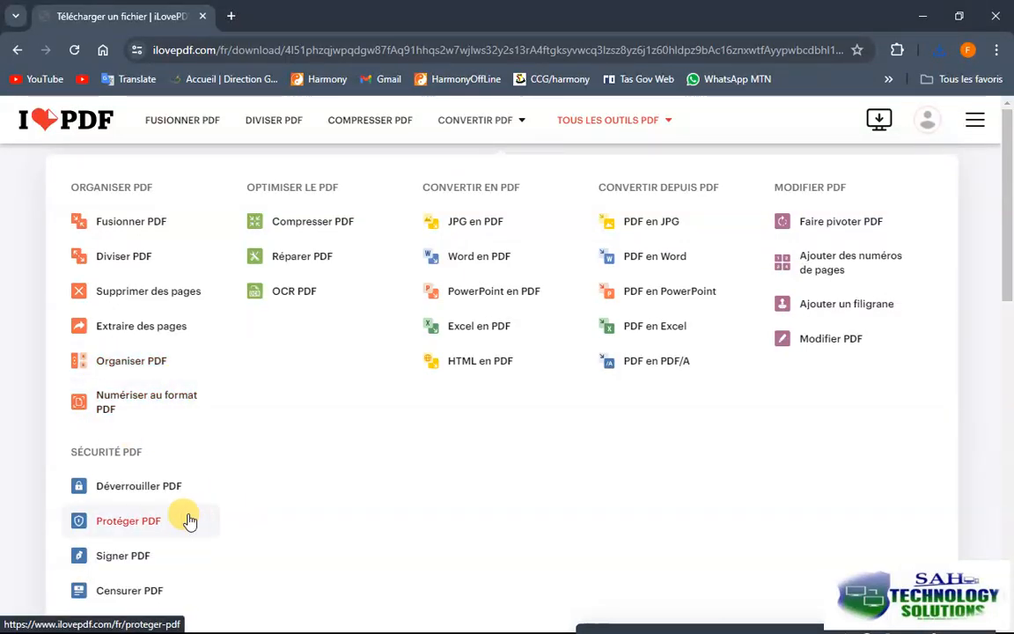
scroll(190, 521, "down", 3)
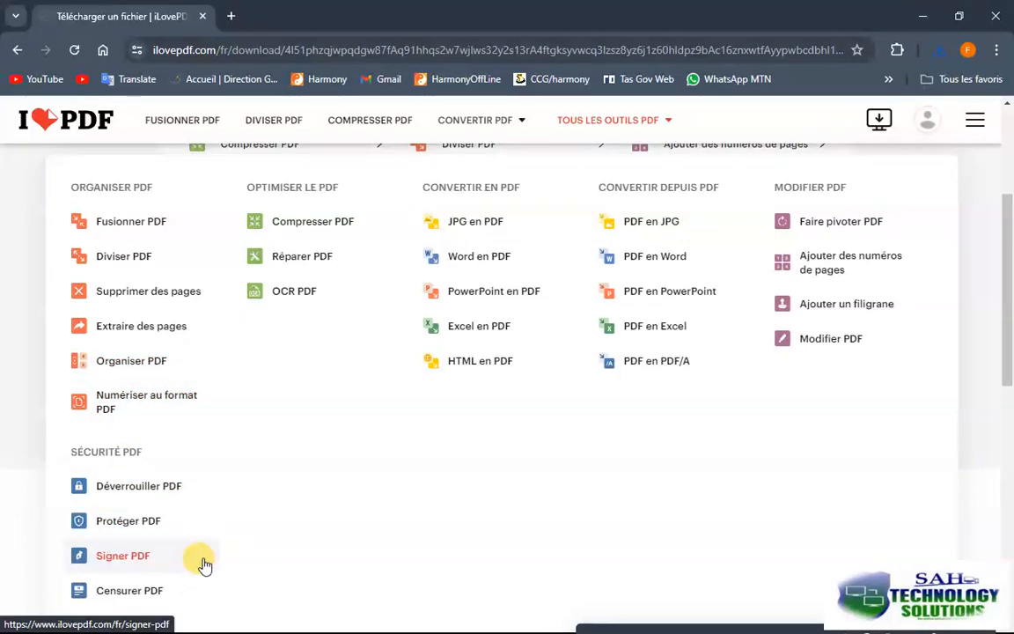
left_click(112, 566)
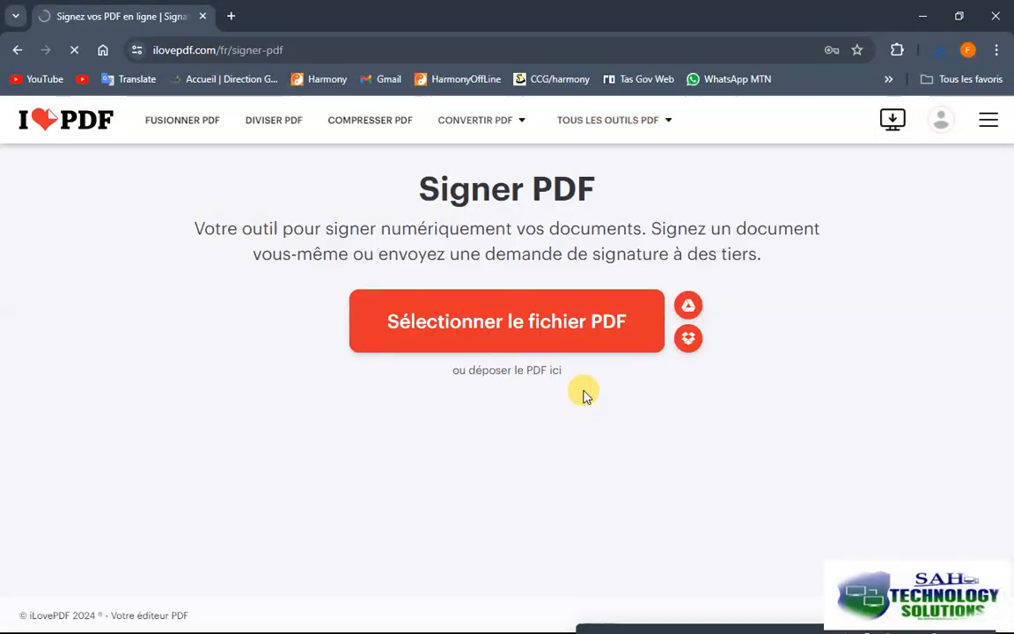
Load the MODALLITES DE FORMATION VACANCE... PDF from MY DOCUMENTS for signing and choose Uniquement moi as the signer
left_click(500, 318)
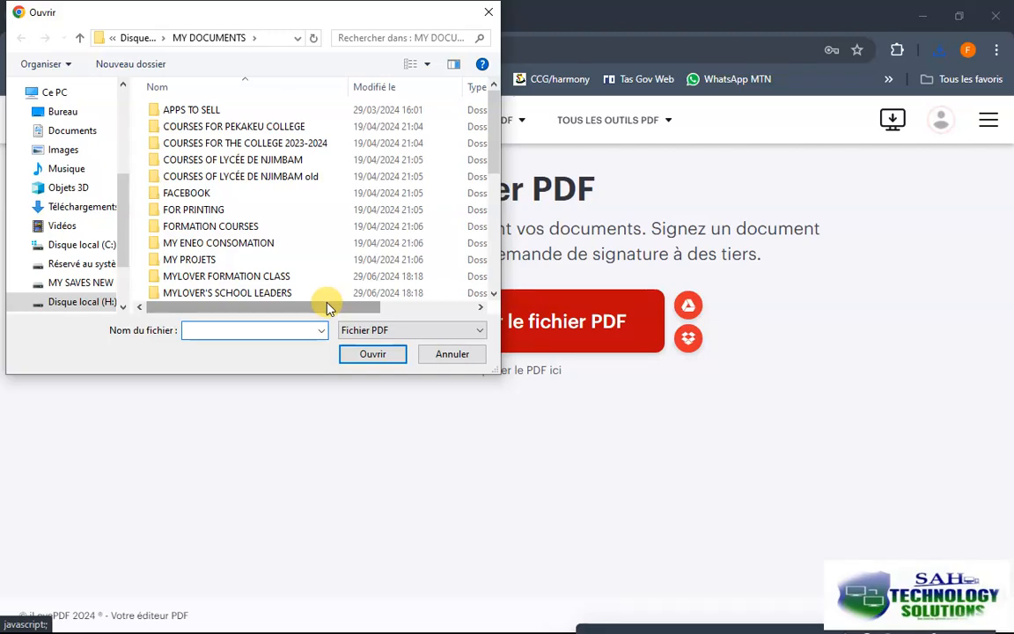
scroll(264, 260, "down", 1)
scroll(264, 258, "down", 4)
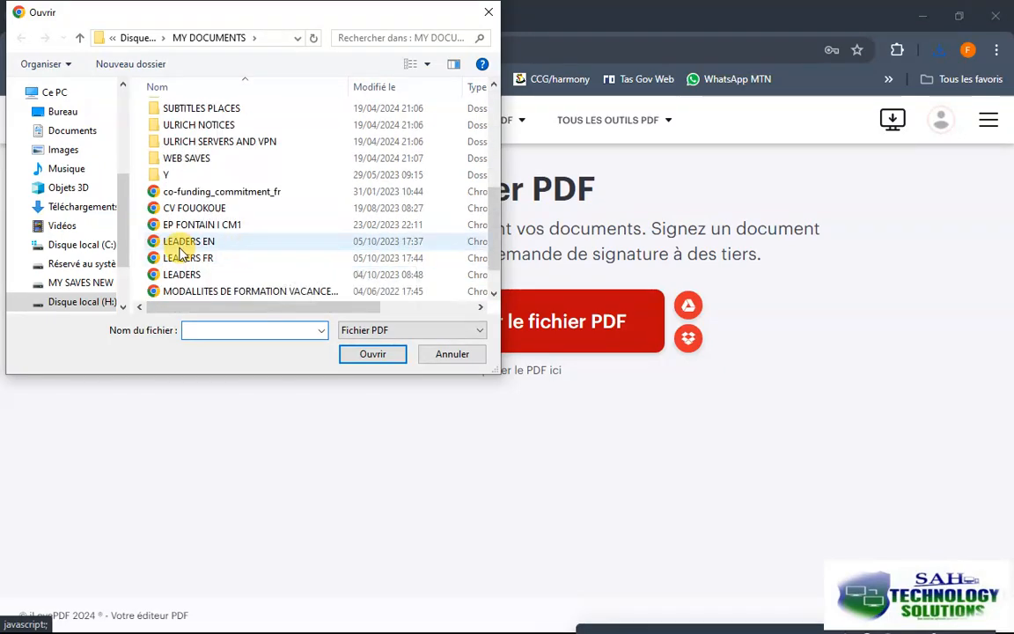
scroll(246, 295, "down", 1)
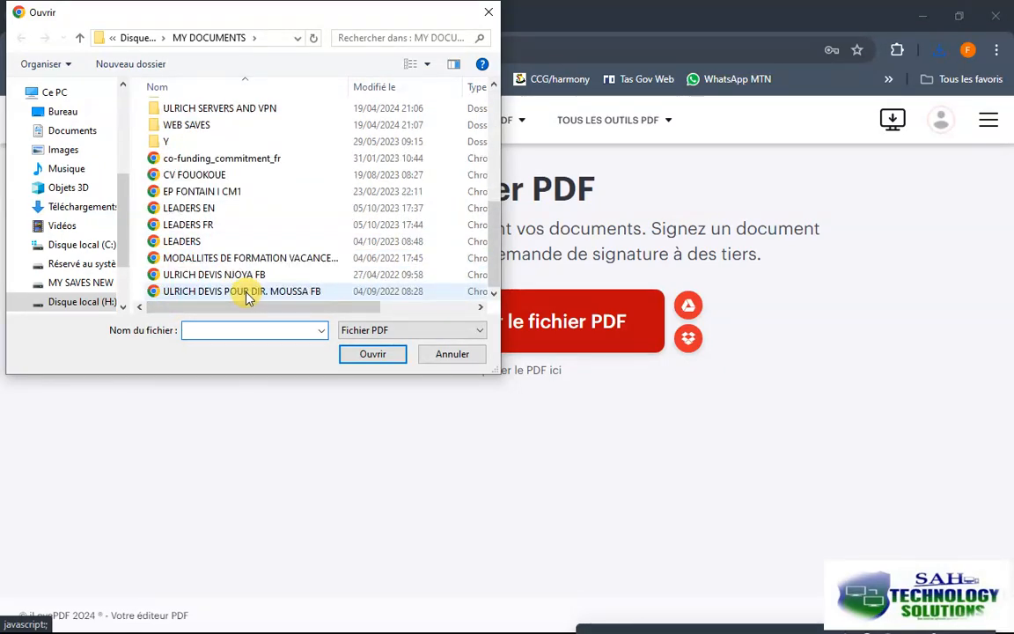
double_click(227, 258)
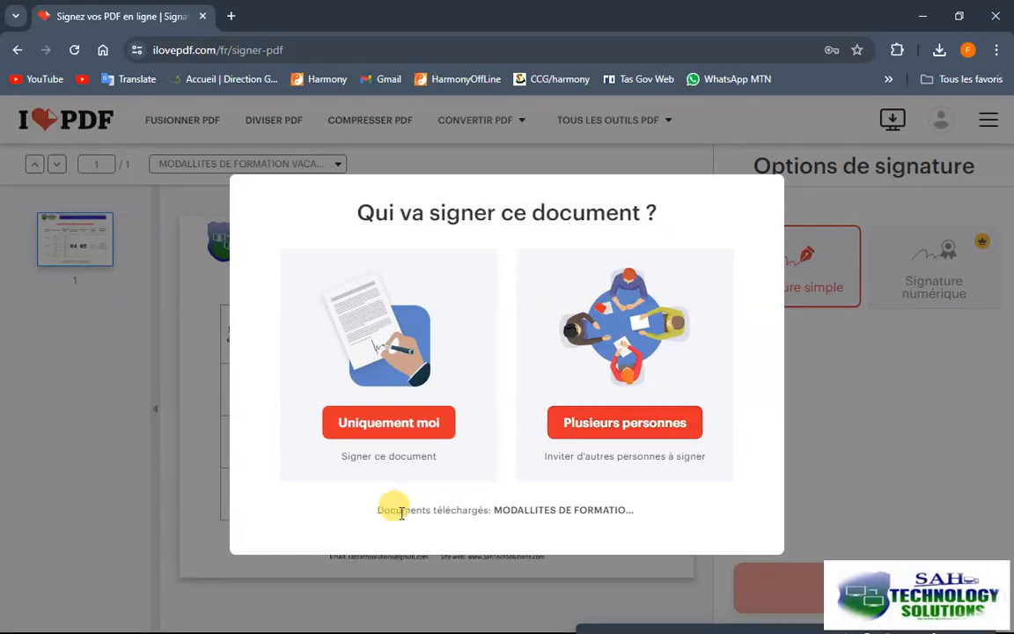
left_click(390, 426)
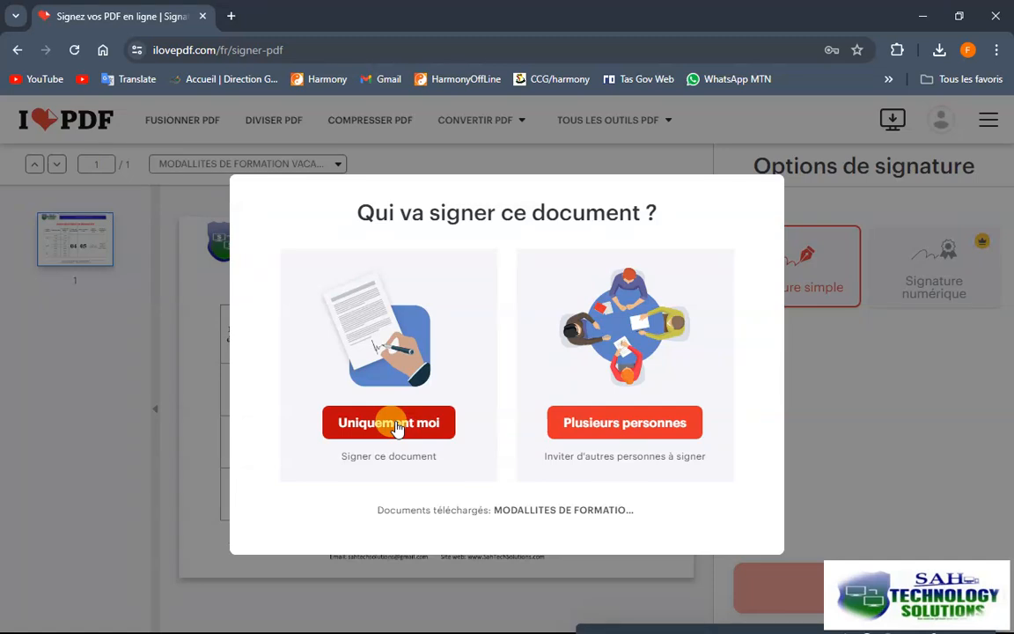
left_click(397, 424)
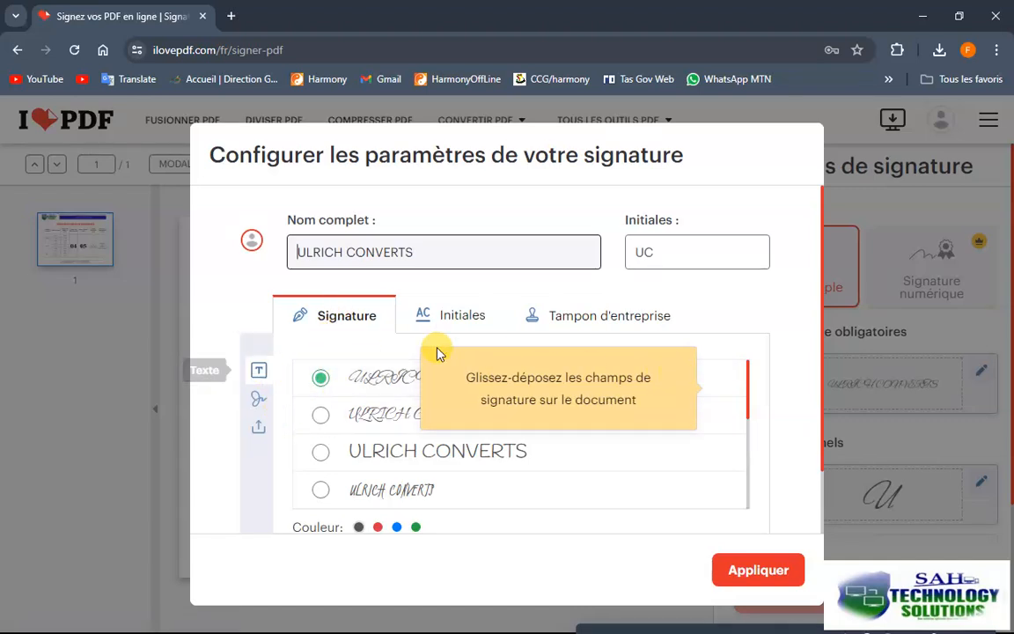
Look through the Initiales and Tampon d'entreprise signature settings, including the option to draw the initials
left_click(451, 318)
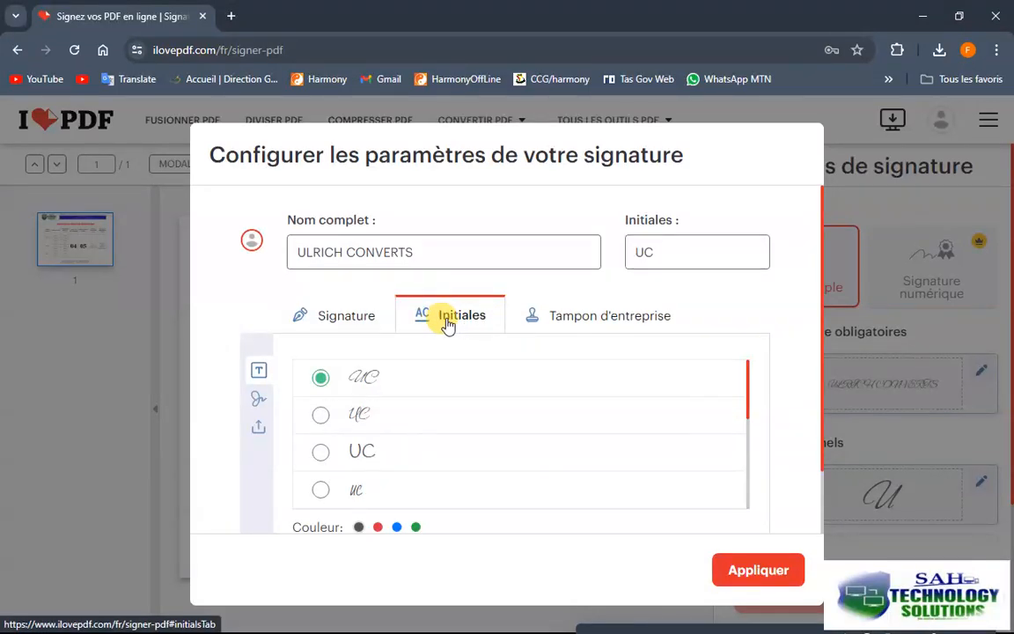
left_click(544, 322)
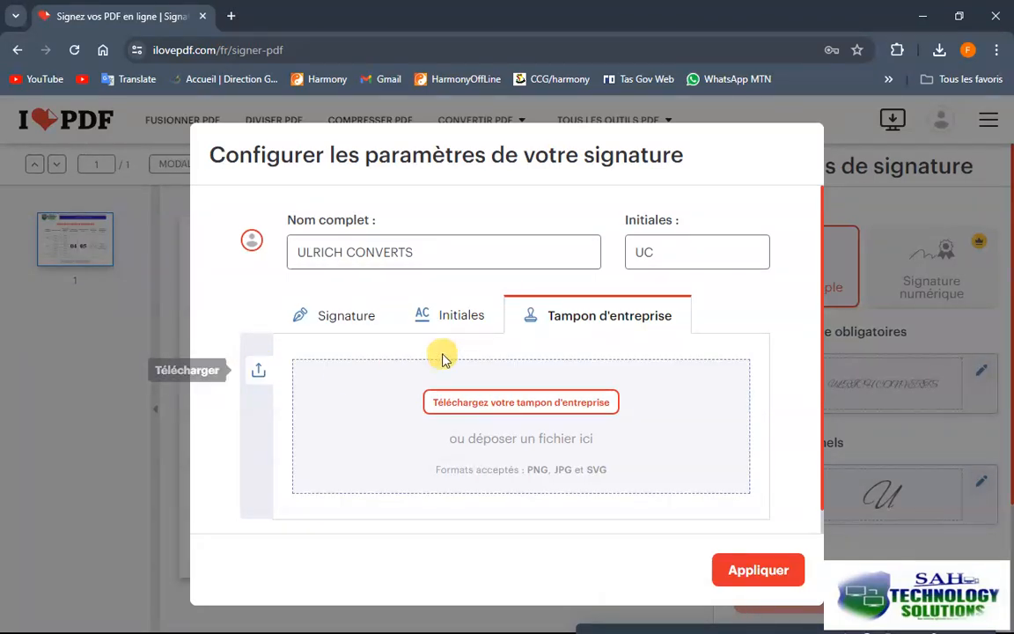
left_click(451, 314)
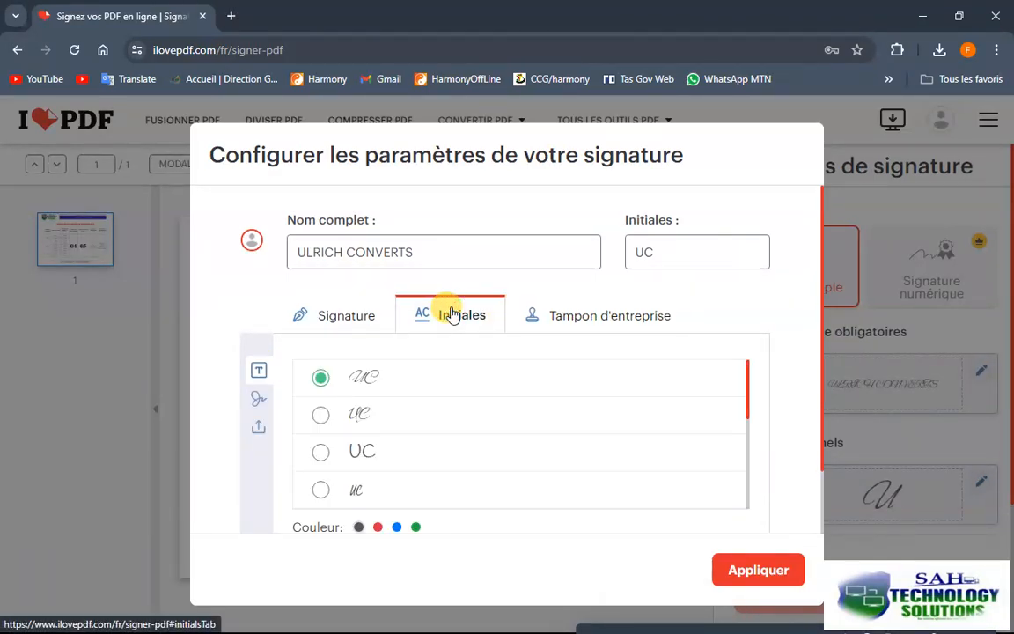
left_click(257, 399)
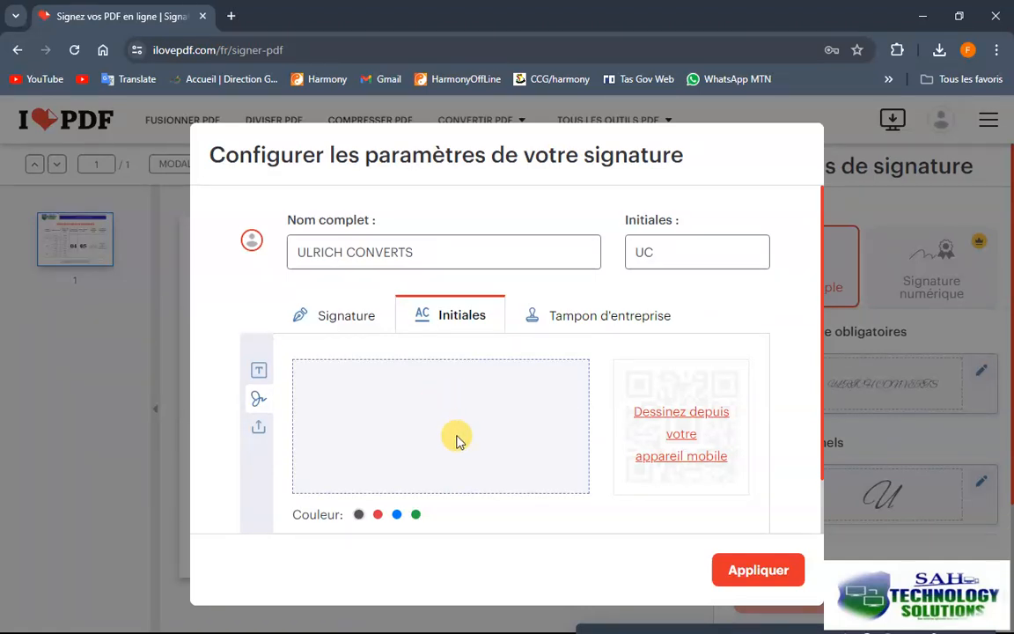
Draw a handwritten signature in blue for the Signature field instead of using the text styles
left_click(326, 320)
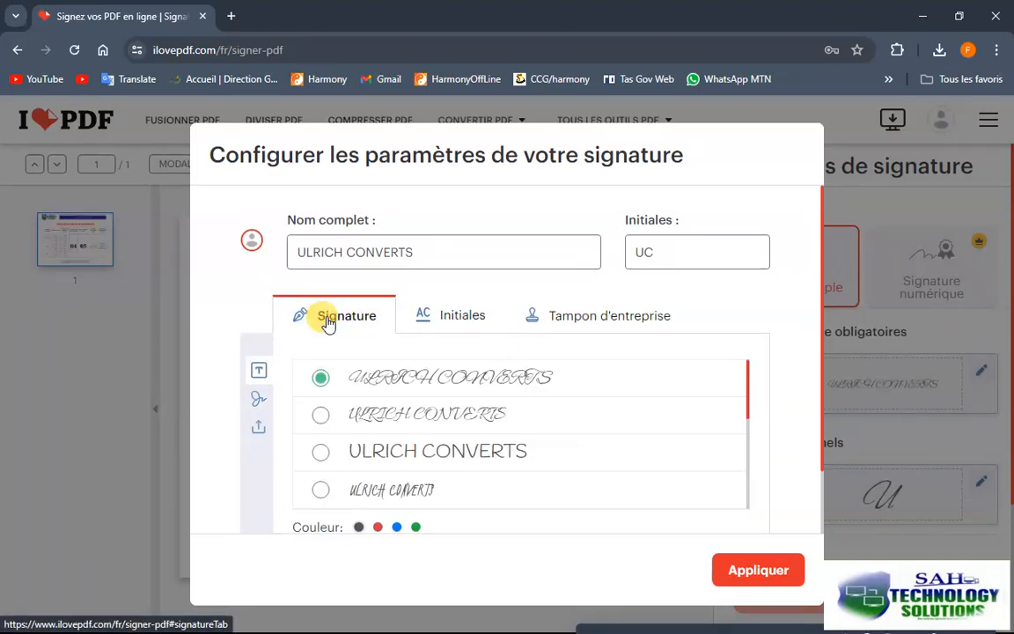
left_click(257, 401)
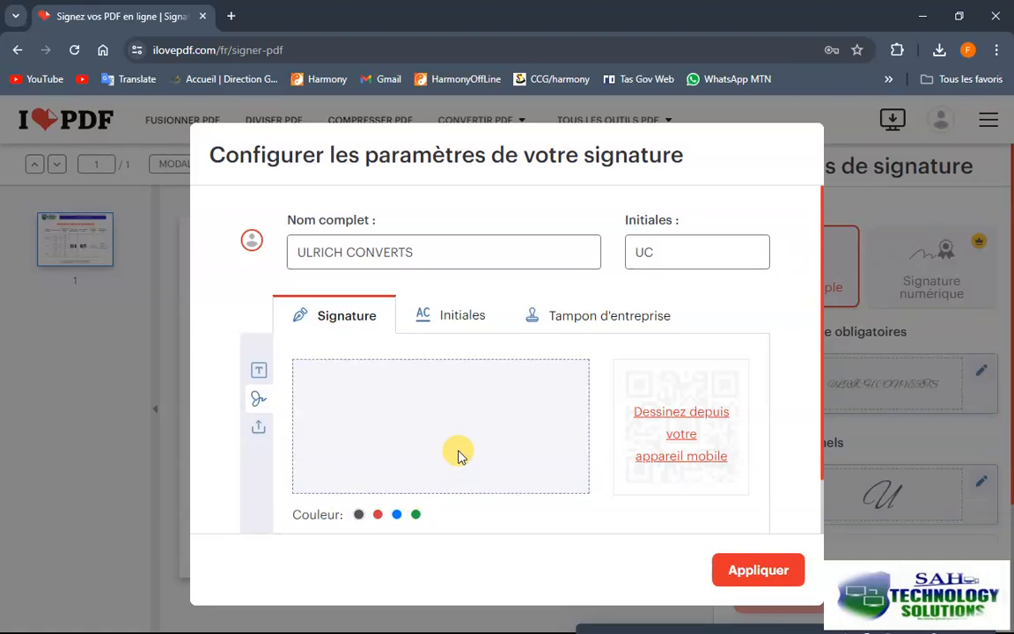
mouse_move(440, 469)
left_mouse_down()
mouse_move(438, 436)
mouse_move(528, 426)
mouse_move(417, 428)
mouse_move(513, 424)
mouse_move(440, 458)
left_mouse_up()
left_click(480, 401)
left_click(448, 438)
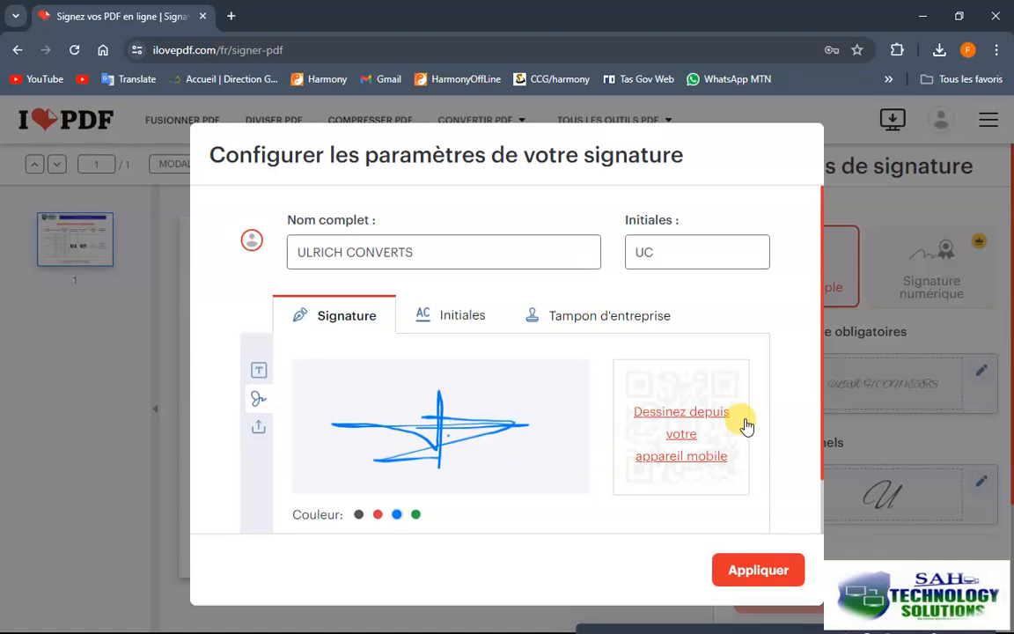
View the QR code for drawing the signature on a mobile device and return to the signature settings
left_click(710, 460)
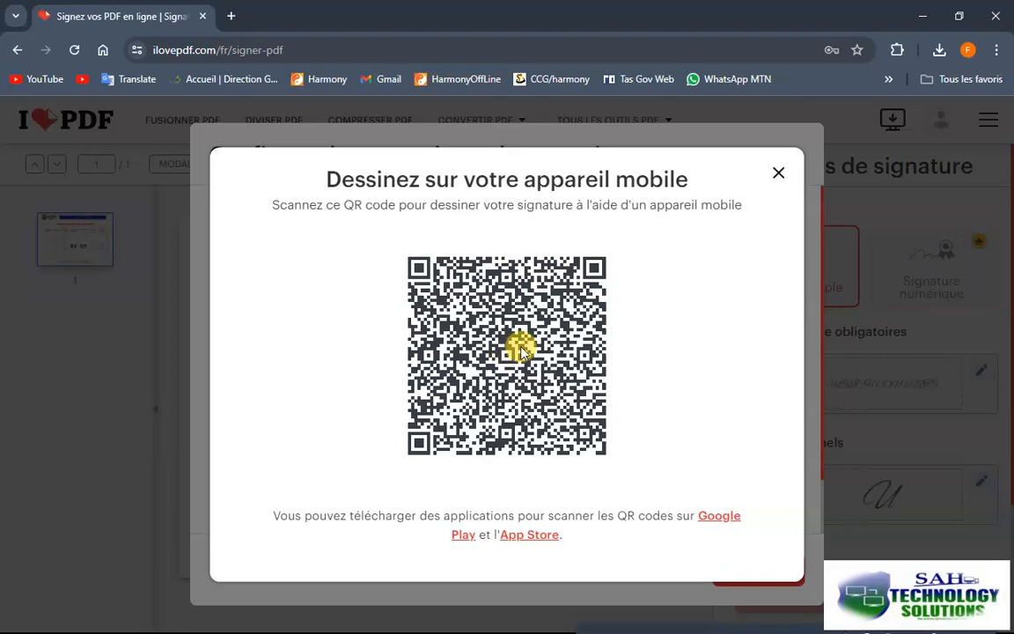
left_click(779, 172)
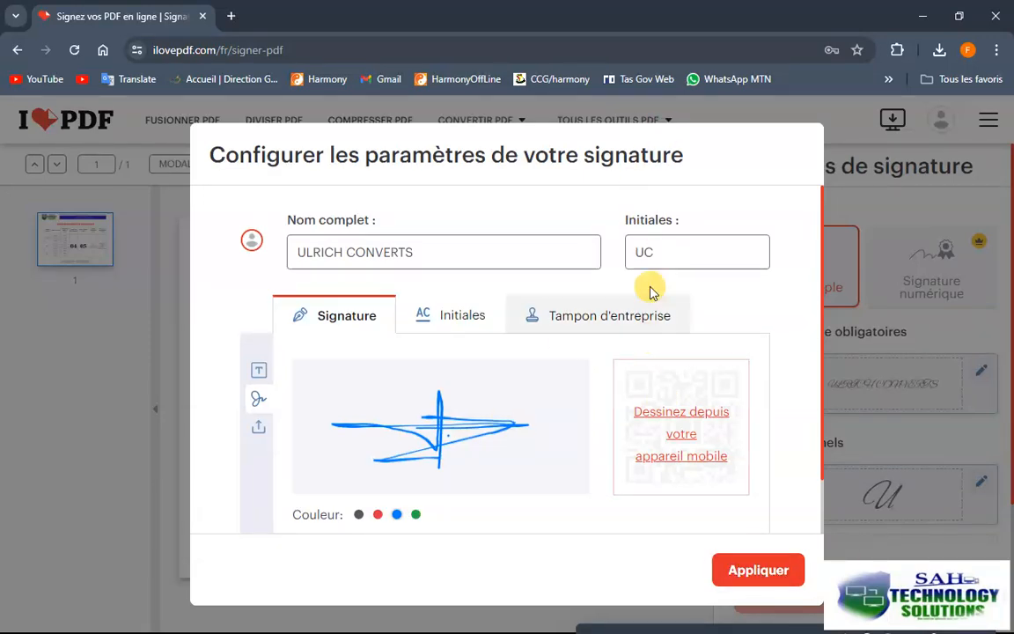
left_click(656, 255)
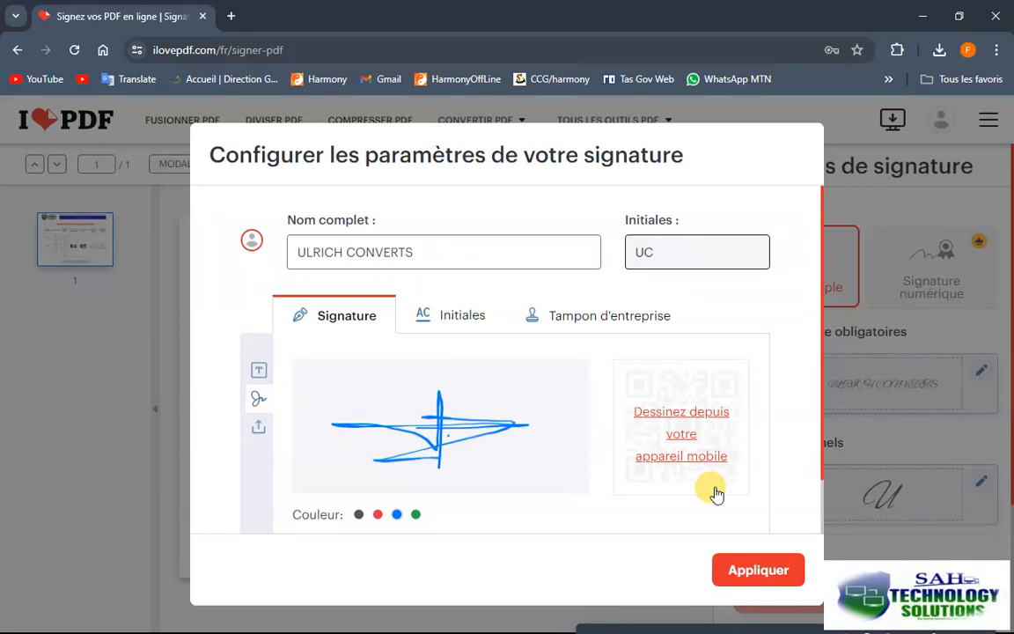
Apply the signature settings and place the drawn signature on the page, over the Nombre d'heures /jours column
left_click(750, 570)
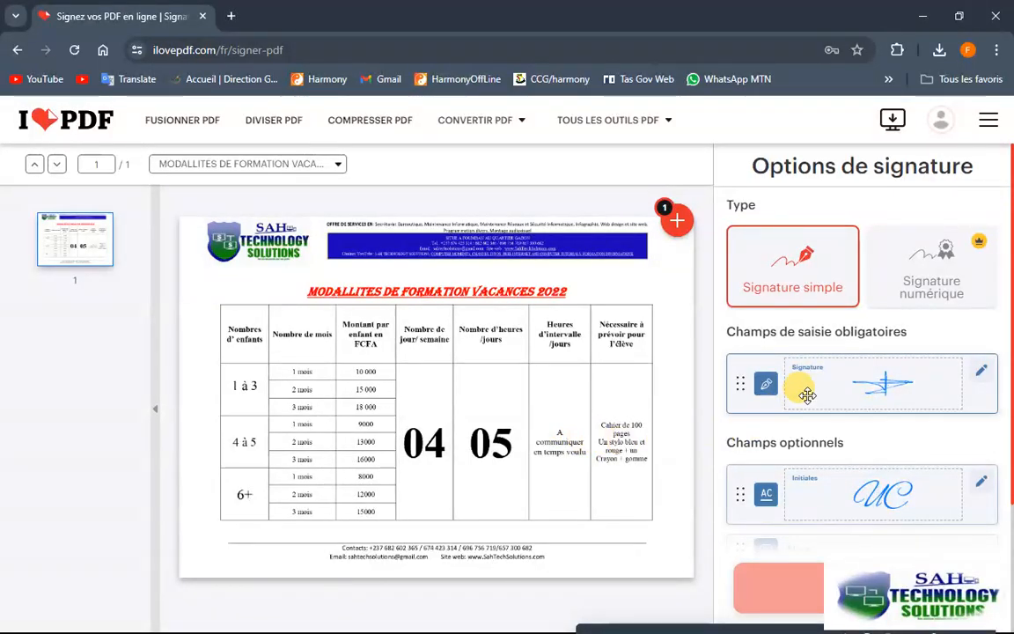
left_click_drag(867, 380, 632, 384)
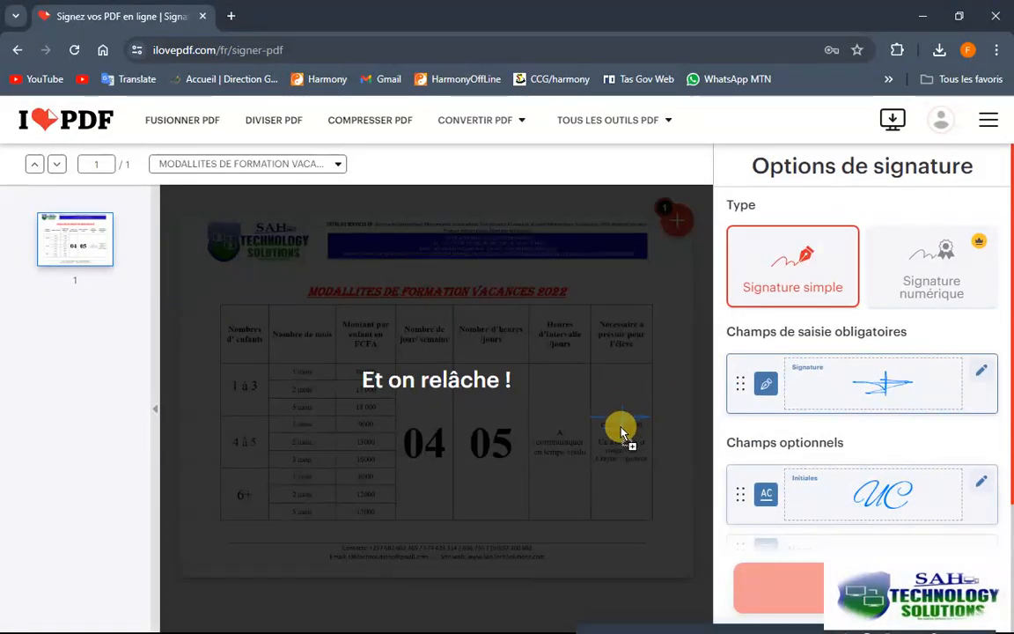
left_click_drag(621, 495, 619, 493)
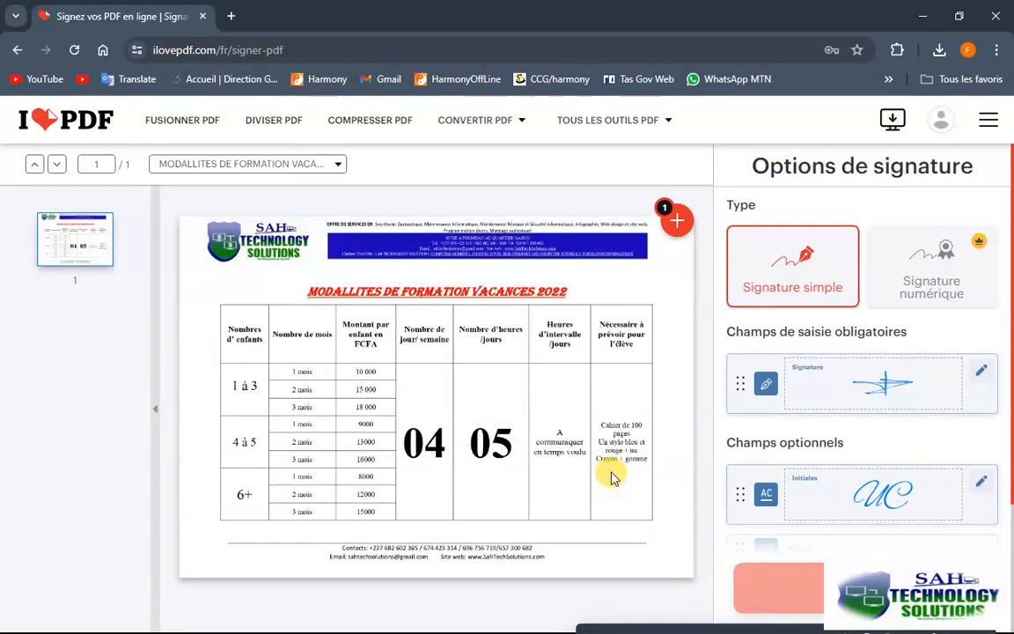
mouse_move(841, 361)
left_mouse_down()
mouse_move(841, 397)
mouse_move(572, 488)
mouse_move(497, 465)
left_mouse_up()
mouse_move(555, 484)
left_mouse_down()
mouse_move(598, 482)
mouse_move(540, 493)
mouse_move(494, 384)
left_mouse_up()
left_click(578, 412)
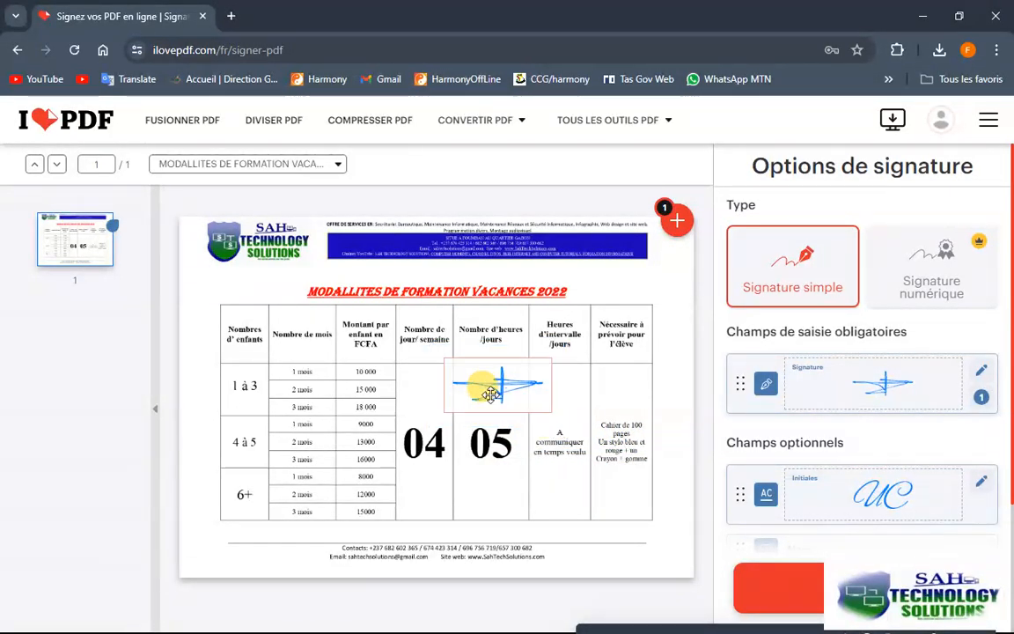
Move the signature to the lower part of the Nécessaire à prévoir pour l'élève column and shrink it to fit the cell
mouse_move(482, 380)
left_mouse_down()
mouse_move(507, 423)
mouse_move(578, 450)
mouse_move(546, 490)
mouse_move(597, 498)
mouse_move(593, 489)
left_mouse_up()
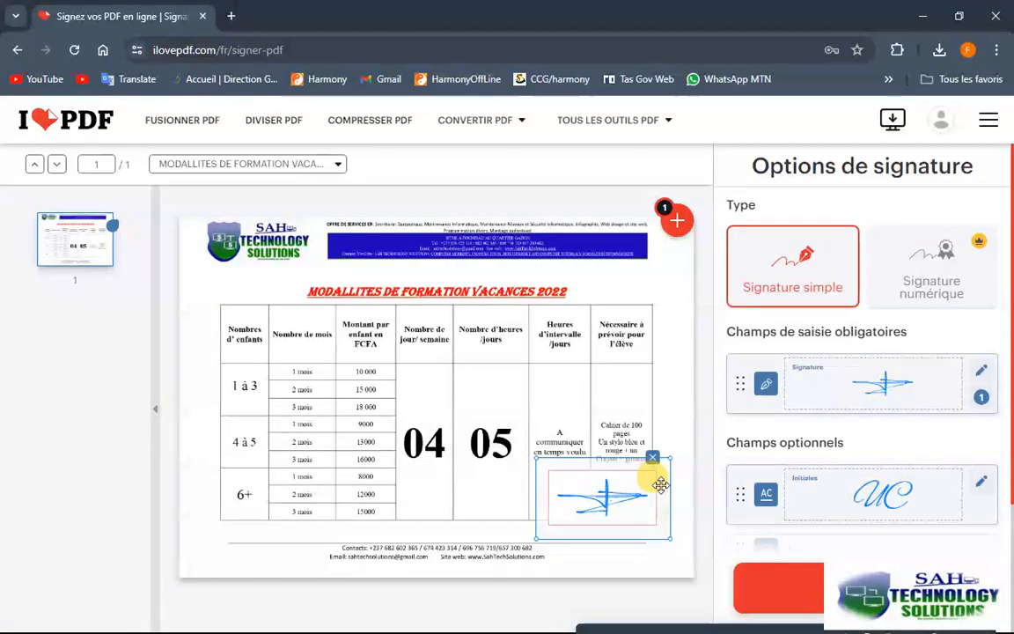
mouse_move(669, 539)
left_mouse_down()
mouse_move(608, 489)
mouse_move(623, 493)
left_mouse_up()
left_click(609, 396)
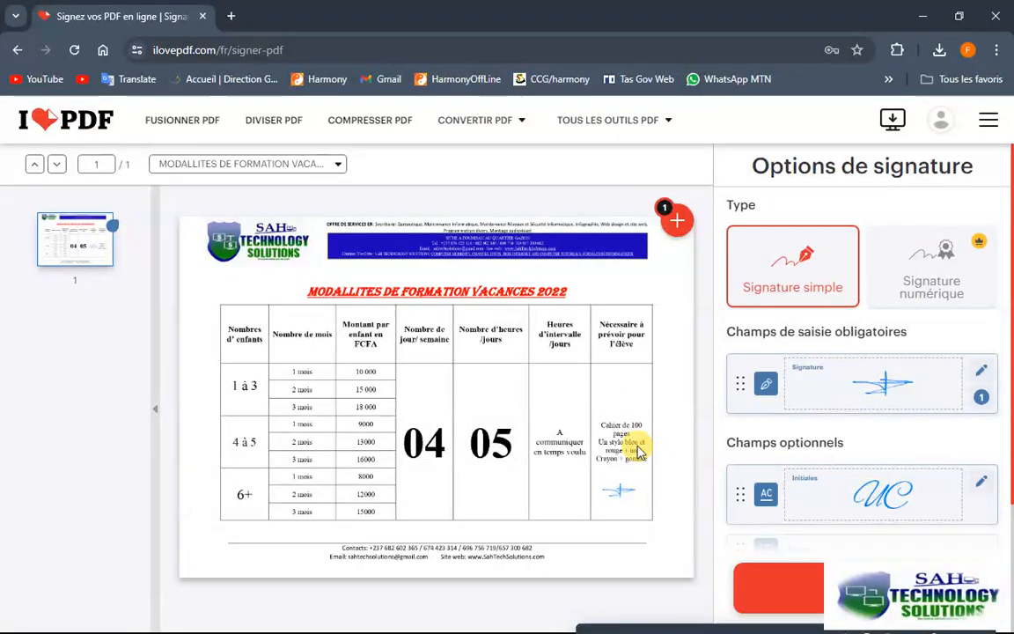
Leave the signing tool and return to the iLovePDF home page
mouse_move(613, 120)
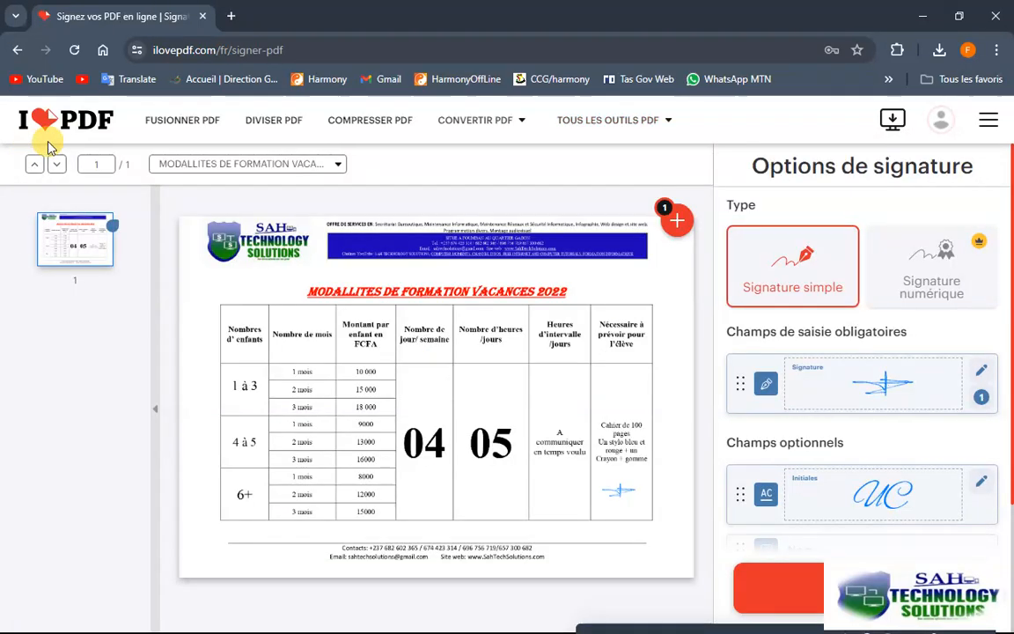
left_click(95, 122)
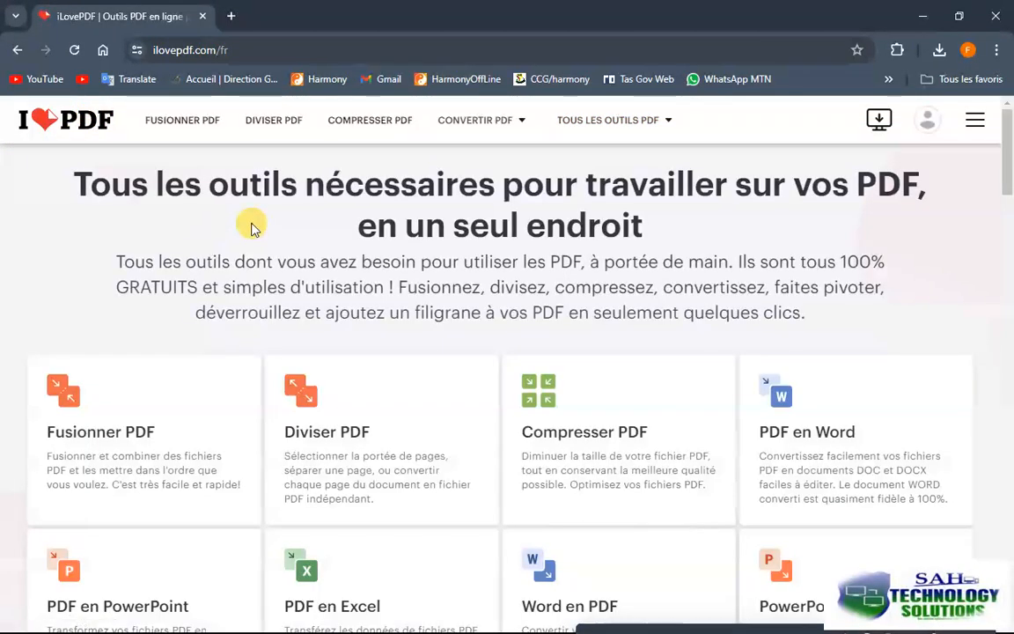